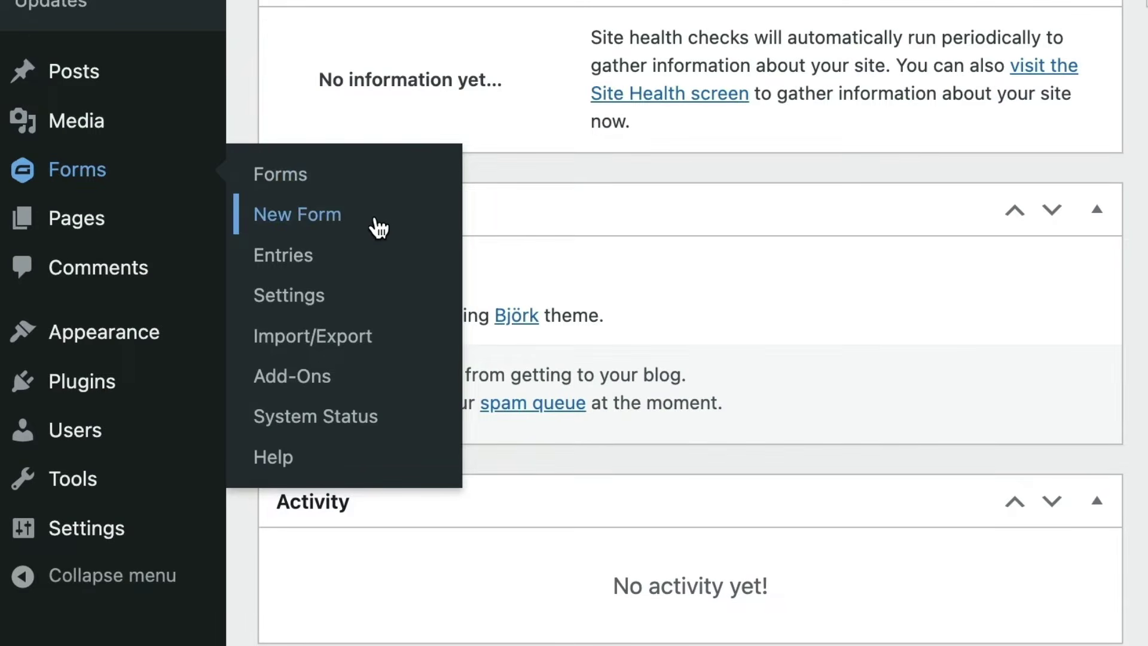
- Start a new form and choose the Donation Form template from the template library
left_click(377, 227)
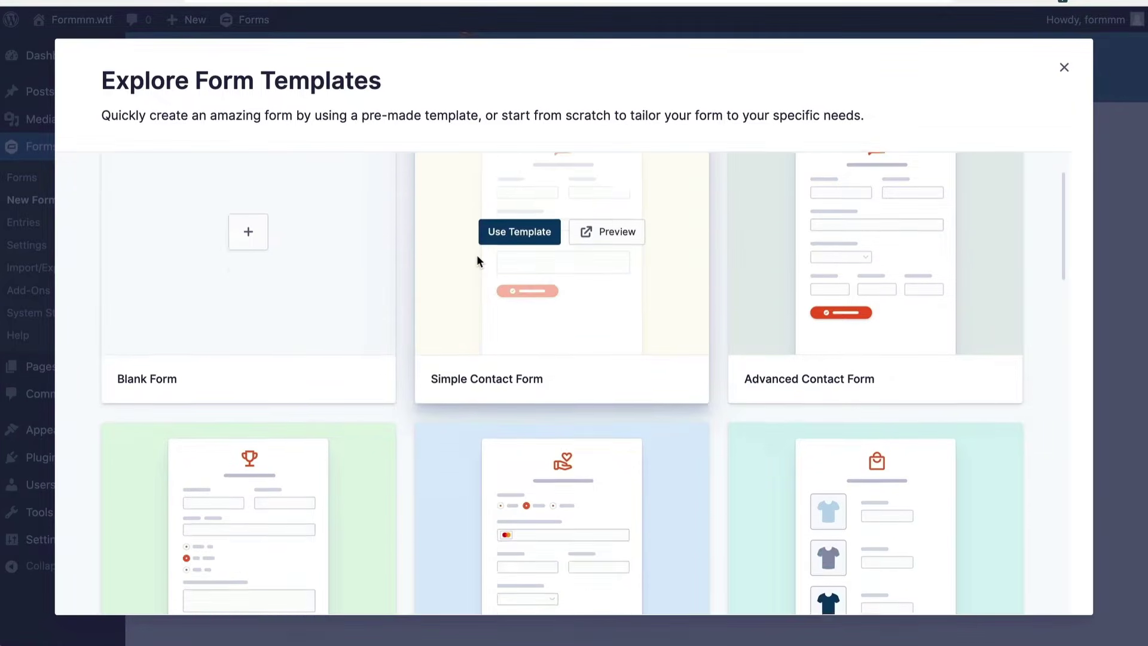
scroll(476, 254, "down", 4)
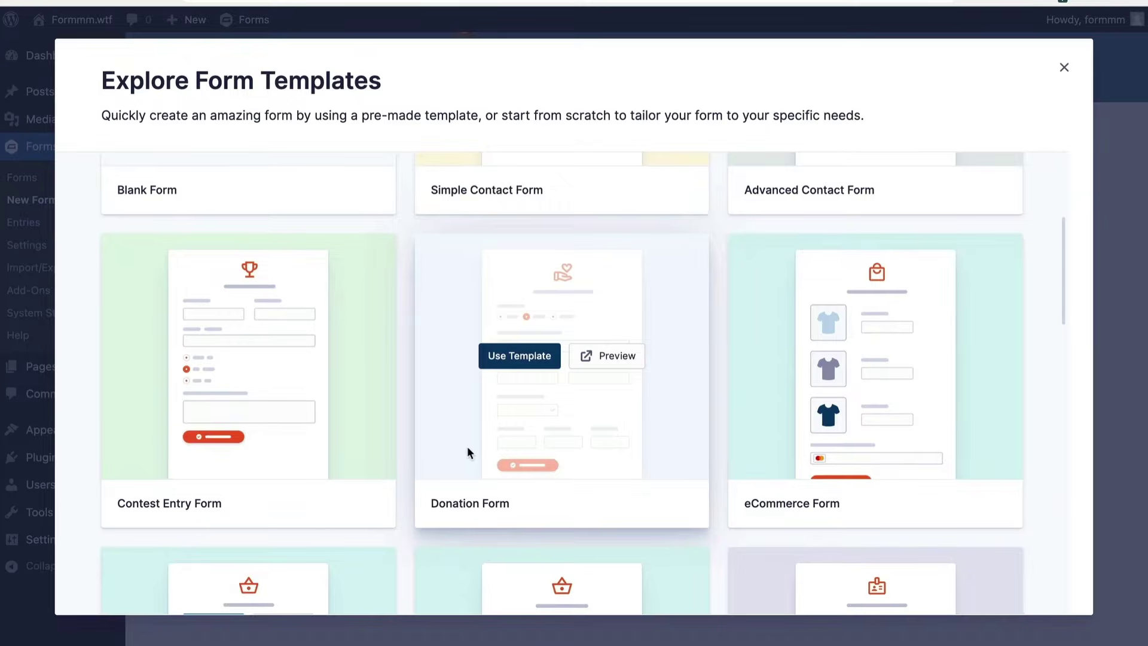
scroll(467, 452, "down", 6)
scroll(467, 452, "up", 6)
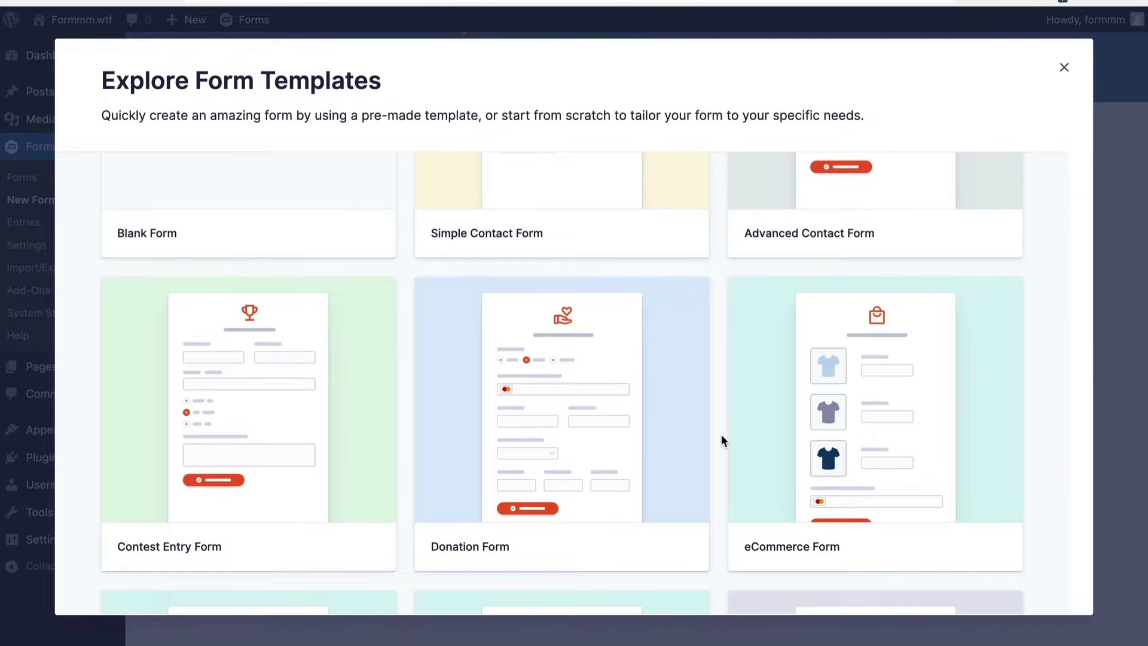
scroll(721, 437, "down", 10)
scroll(721, 440, "up", 10)
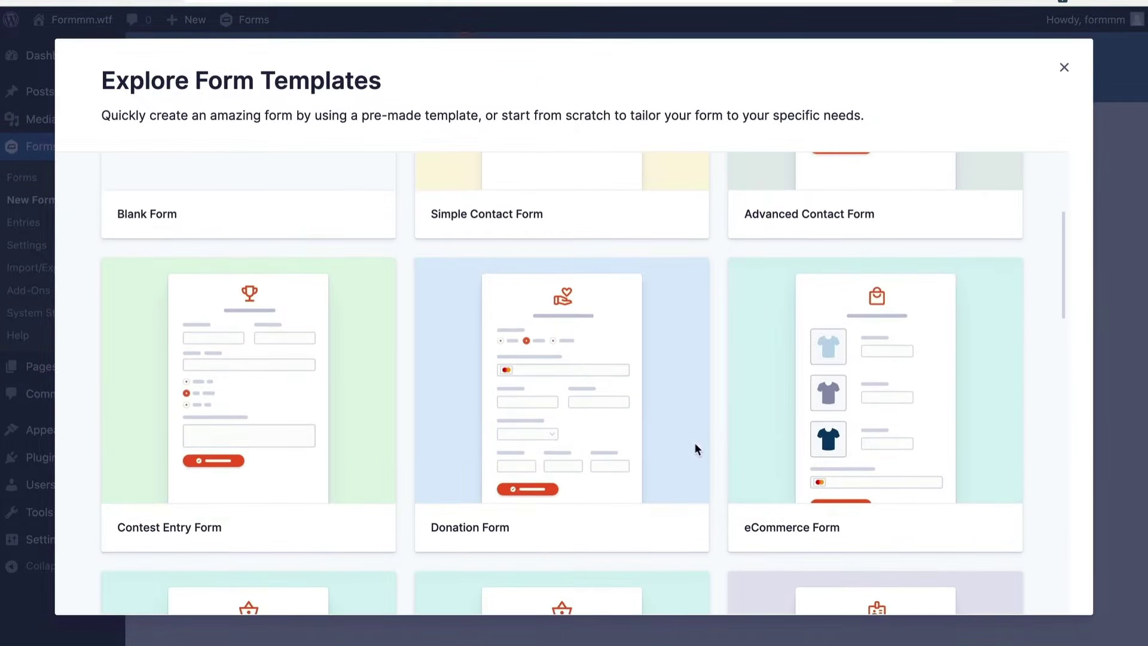
mouse_move(671, 469)
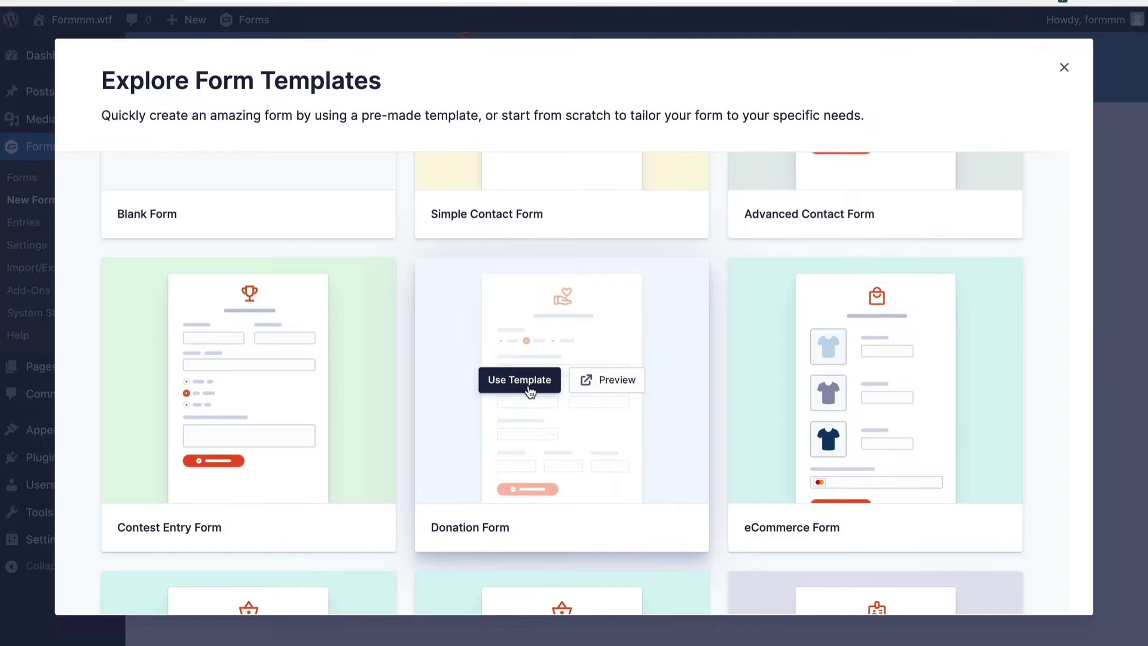
left_click(529, 392)
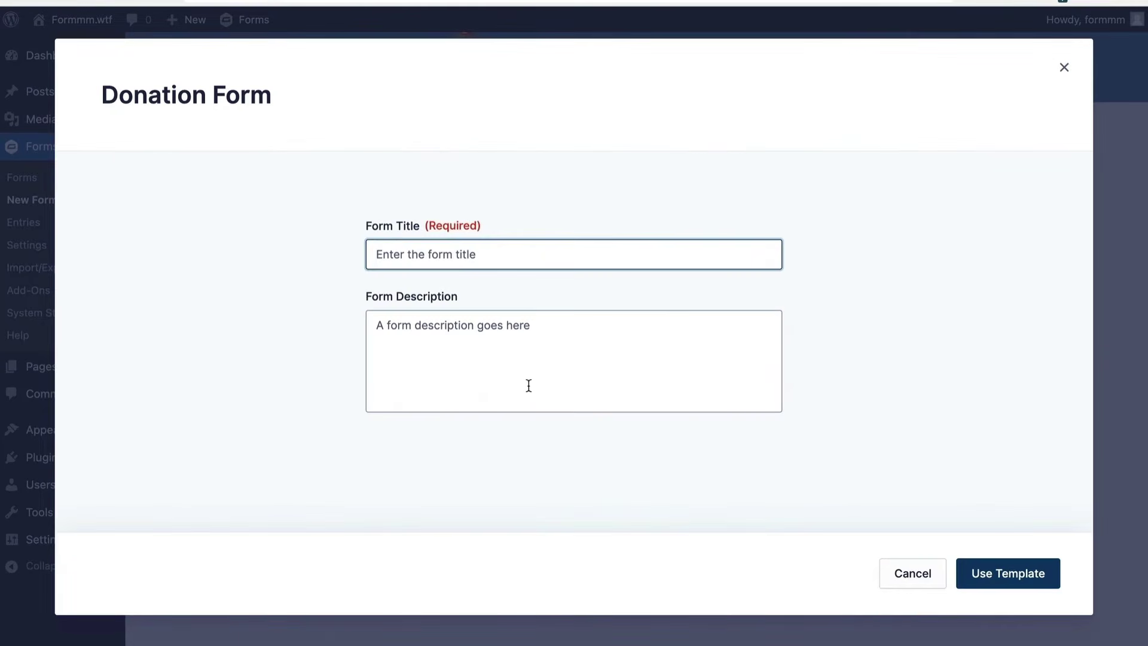
- Title the form "Donate to" plus the recipient's first name, describe it as "Help me create new content!", and create it from the template
type("Donate to m")
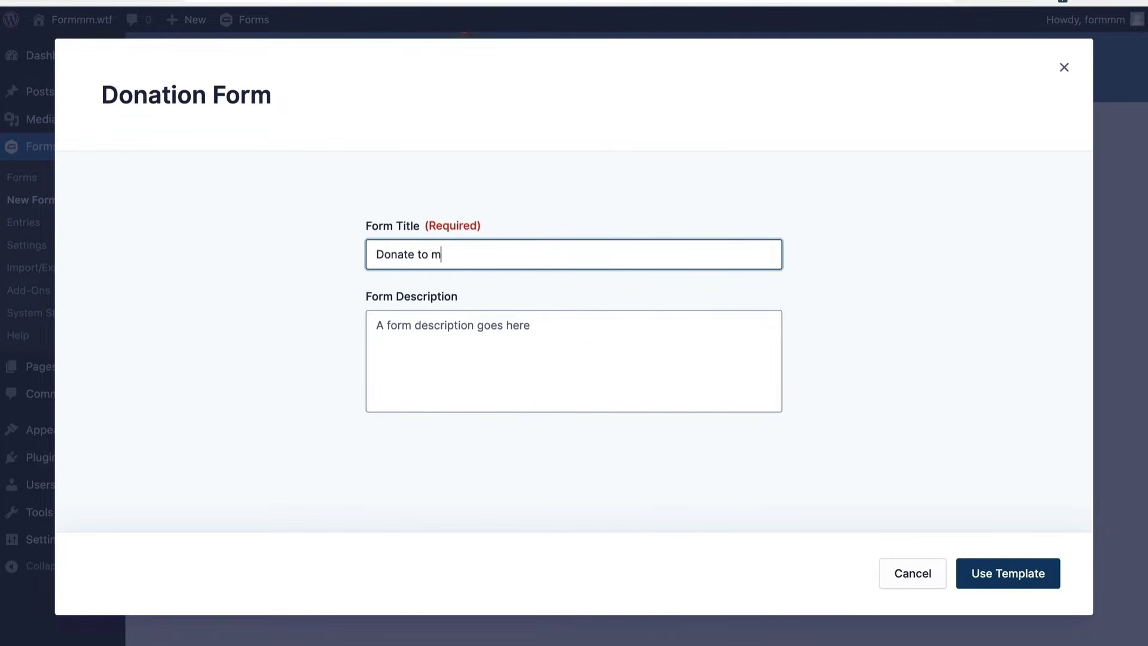
key("BackSpace")
type("Matt")
left_click(383, 326)
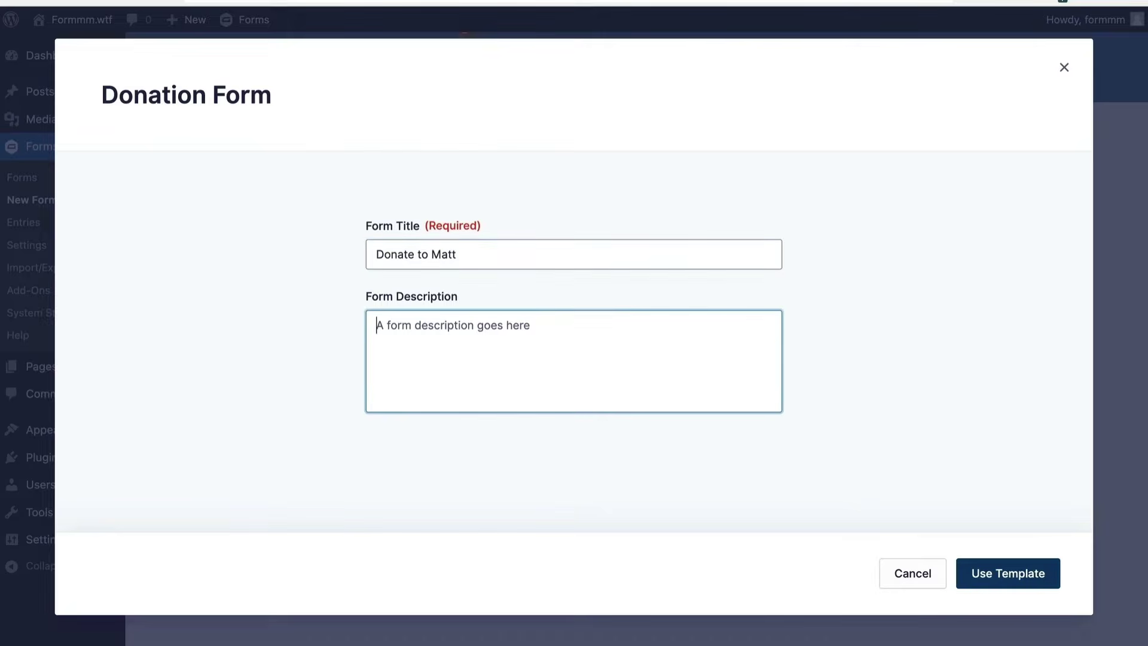
type("Help me create ")
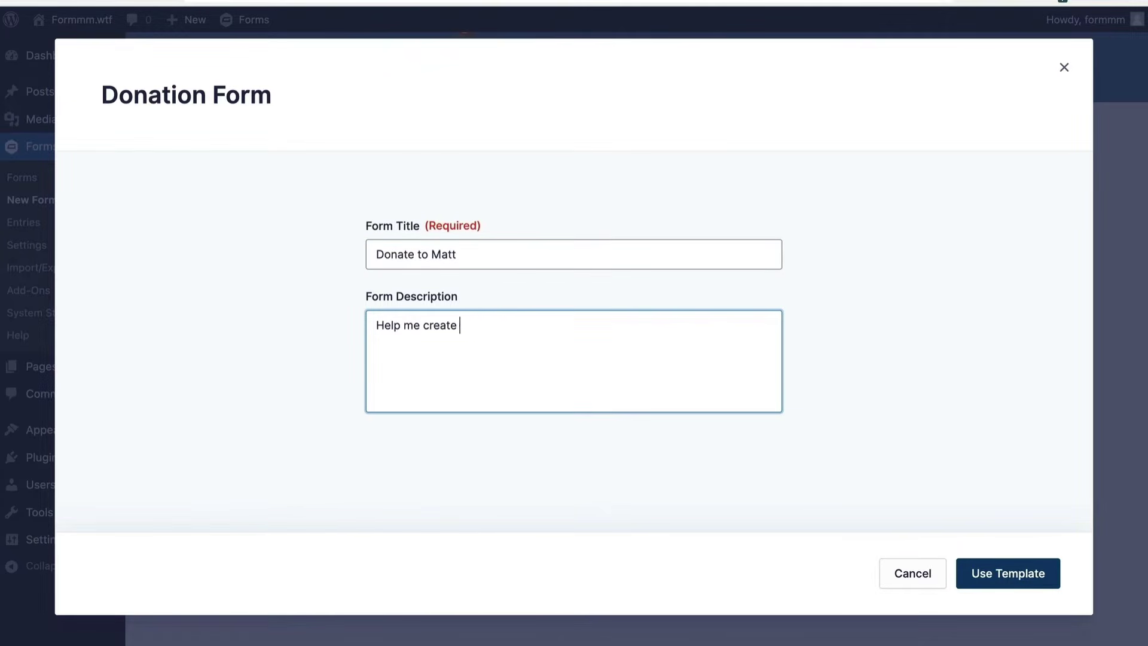
type("new content!")
left_click(1013, 562)
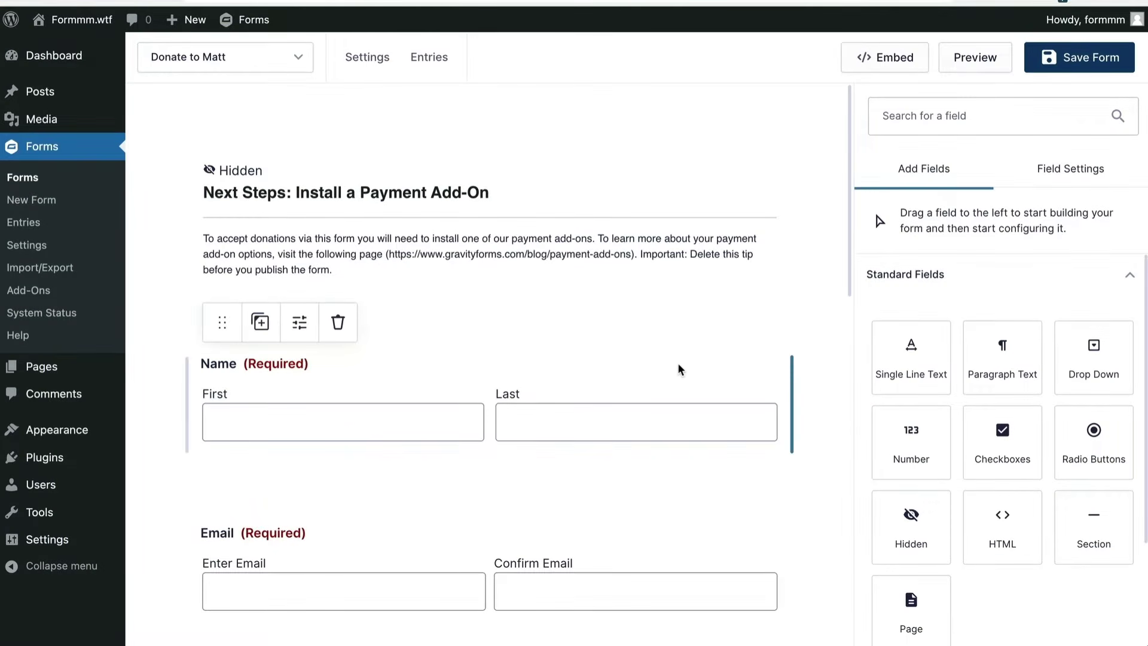
- Review the donation form's template fields, from the payment add-on tip through name, email, donation amounts, total and credit card
scroll(680, 369, "down", 7)
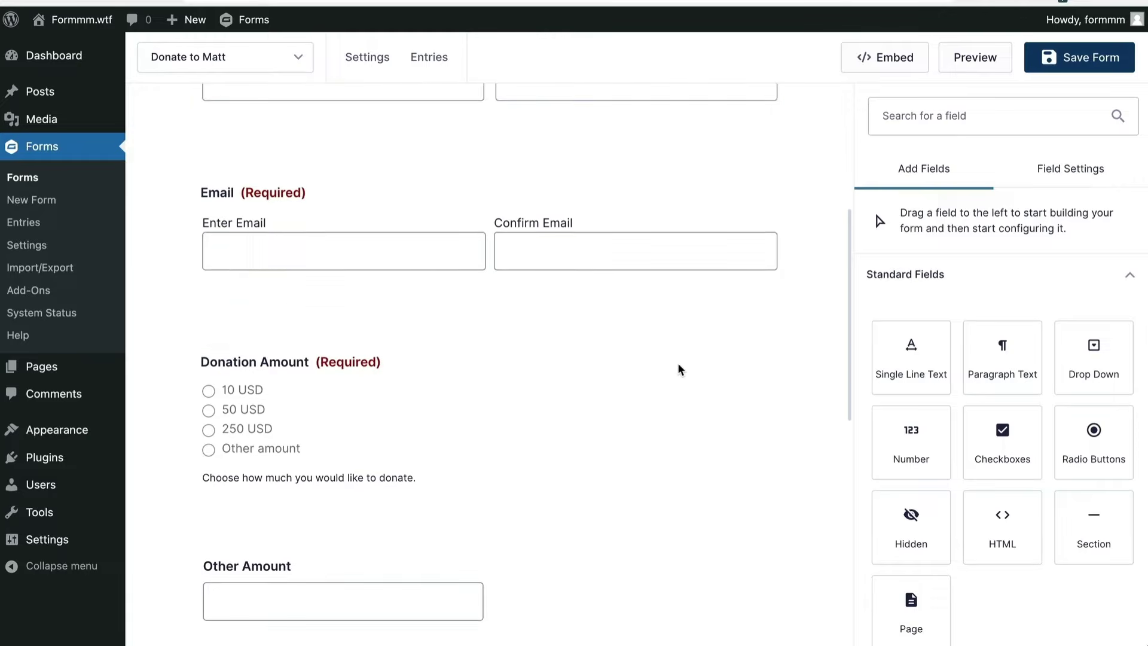
scroll(679, 369, "down", 5)
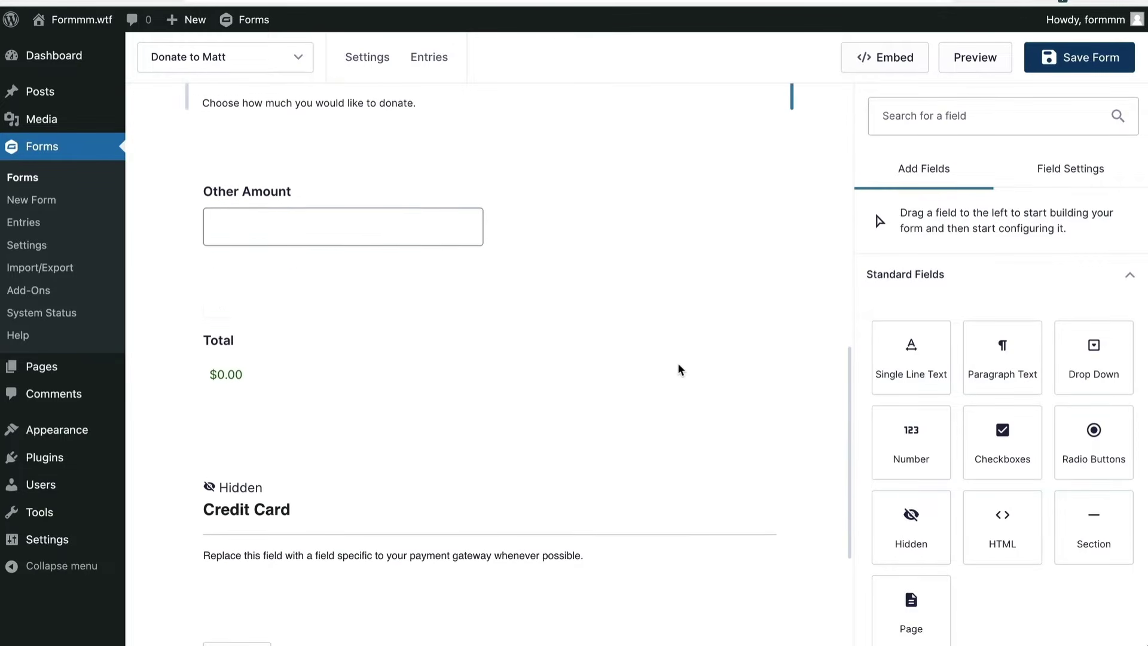
scroll(680, 369, "up", 11)
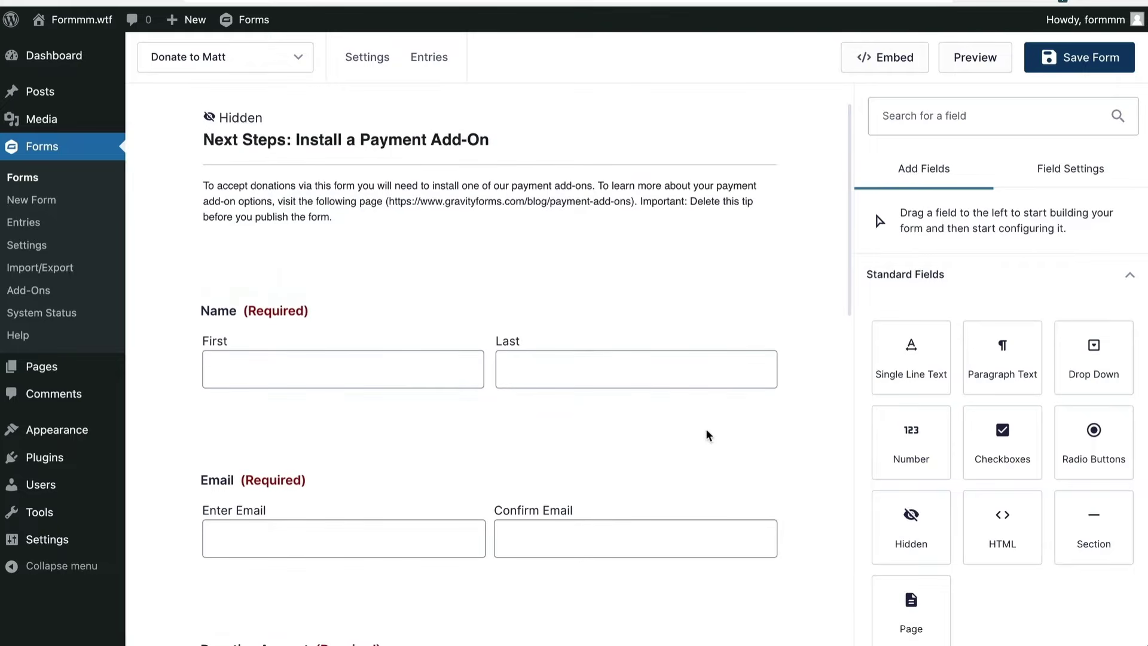
scroll(707, 435, "down", 5)
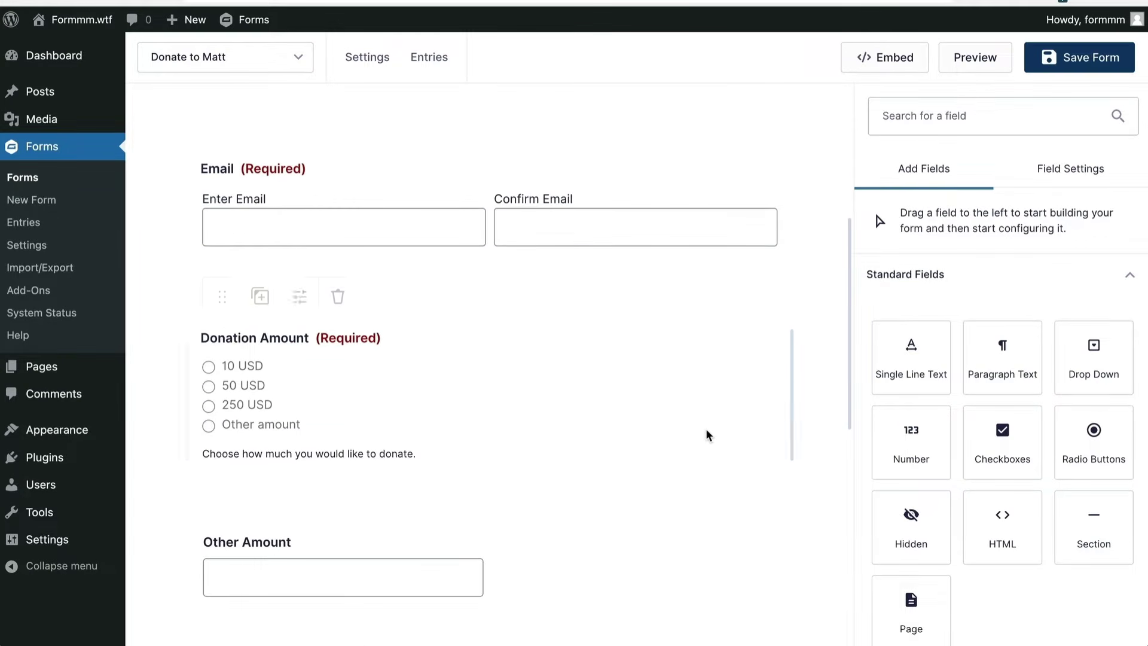
scroll(707, 435, "up", 3)
scroll(706, 434, "up", 1)
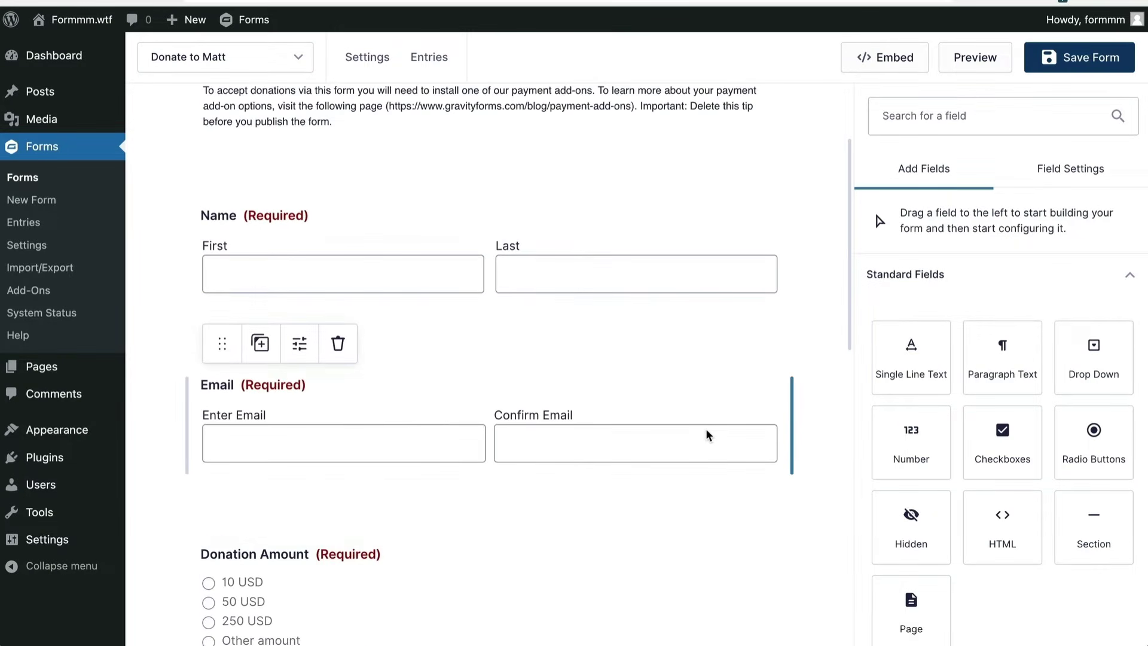
scroll(706, 435, "down", 3)
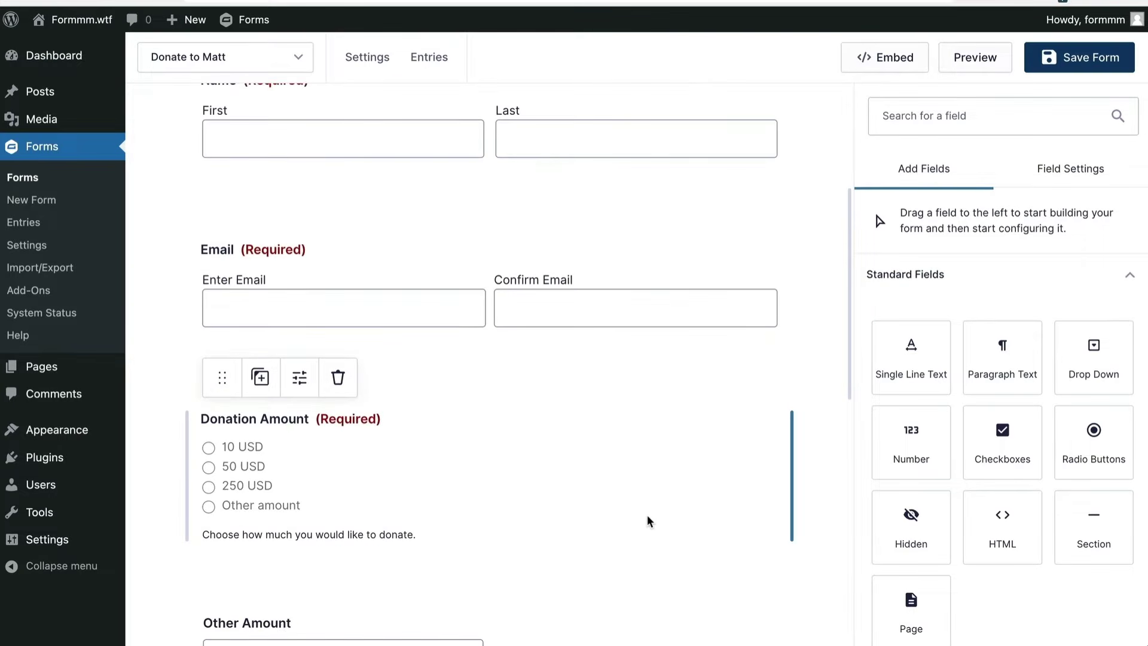
scroll(643, 514, "down", 6)
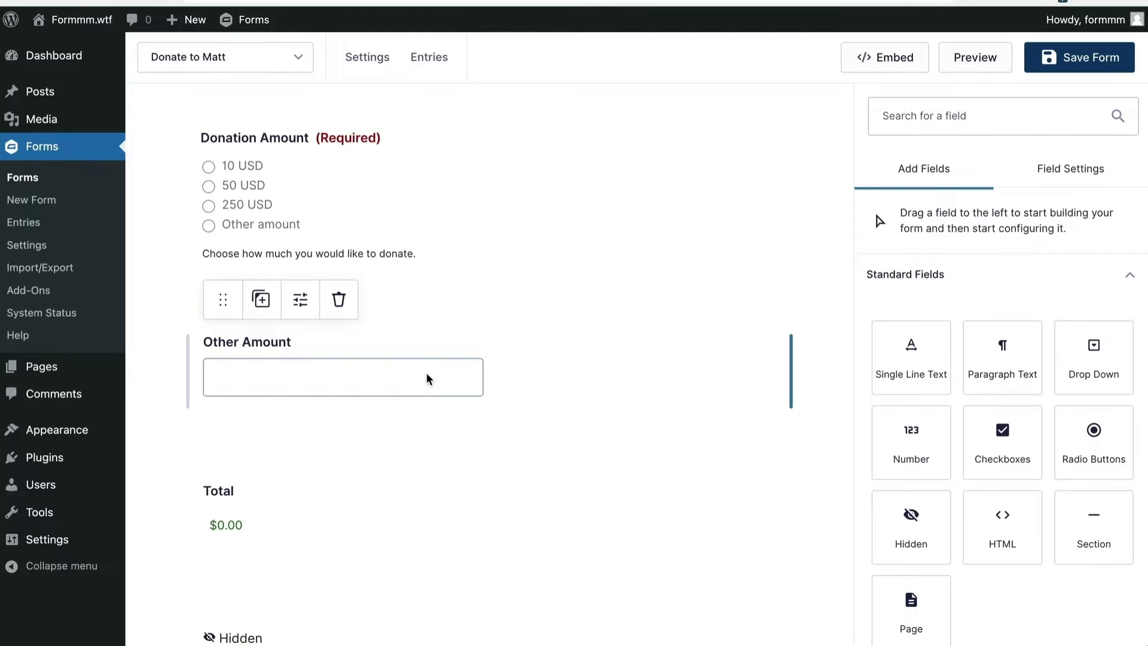
scroll(427, 377, "down", 1)
scroll(382, 299, "up", 2)
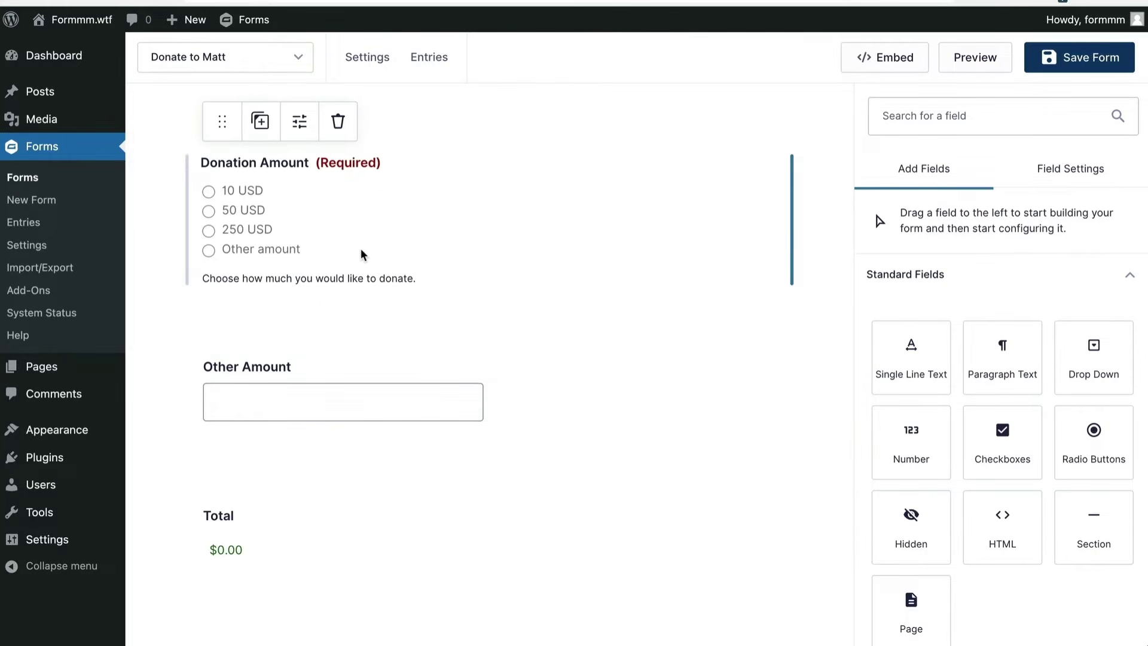
scroll(362, 254, "down", 3)
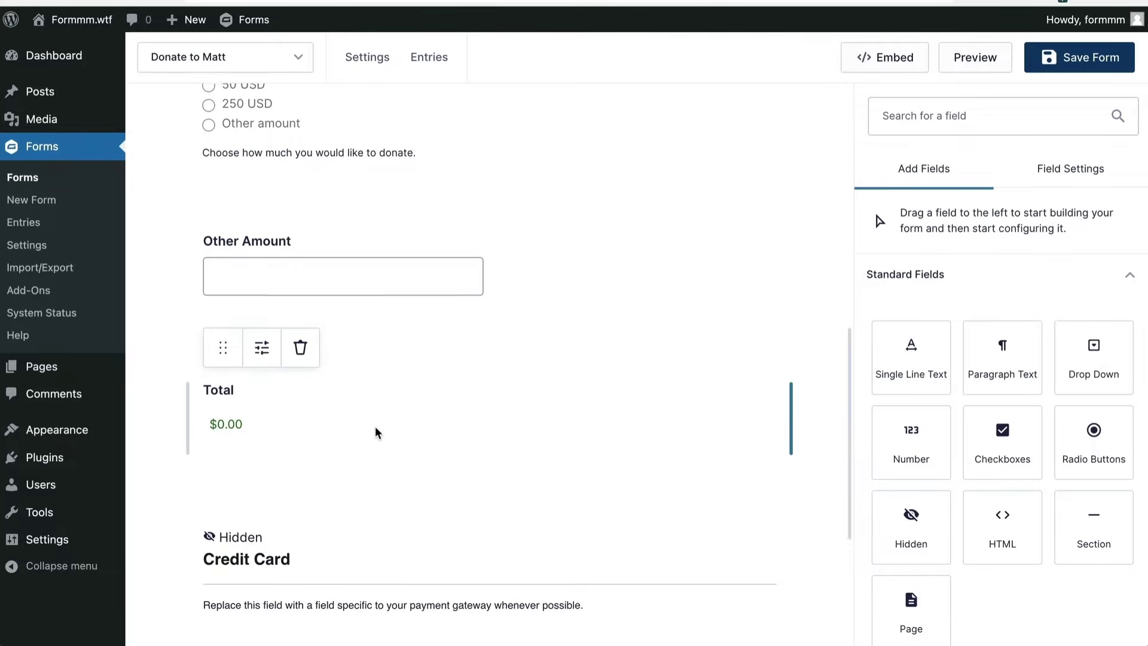
scroll(377, 432, "up", 10)
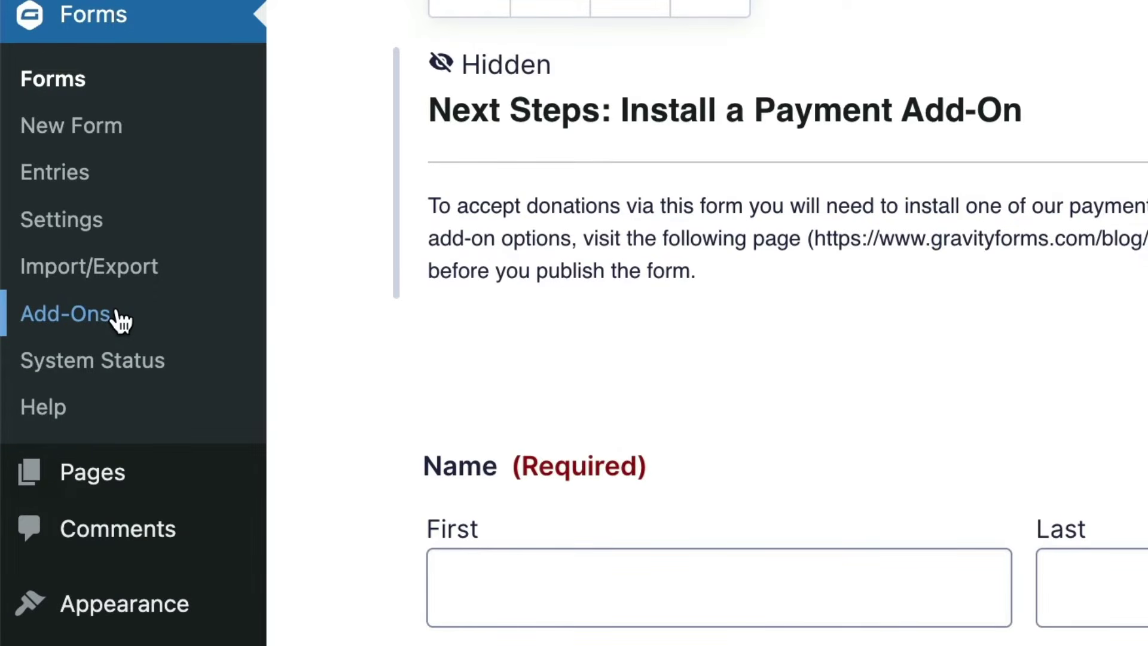
- Install the PayPal Checkout Add-On from the official Gravity Forms add-ons and activate the plugin
left_click(121, 321)
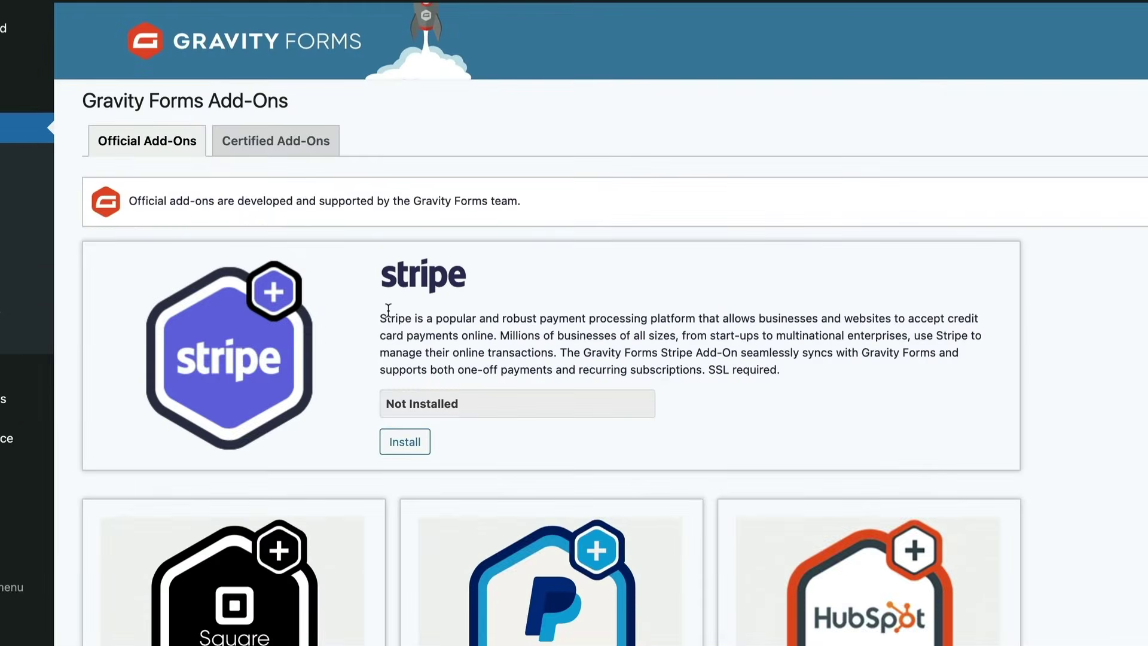
scroll(387, 309, "down", 5)
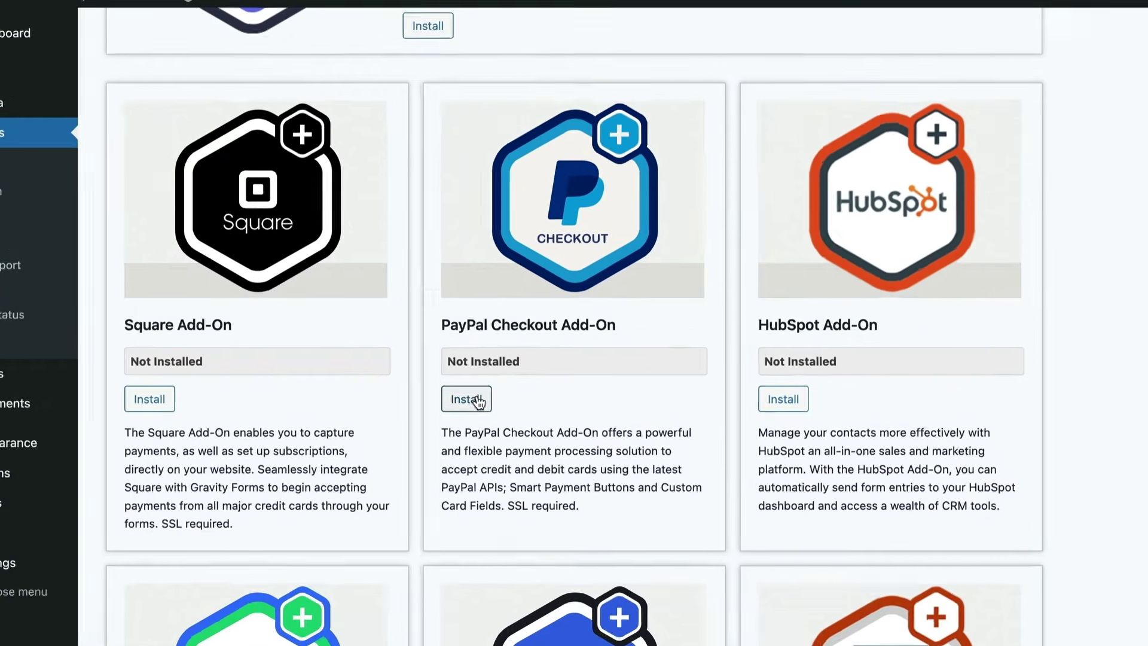
left_click(421, 439)
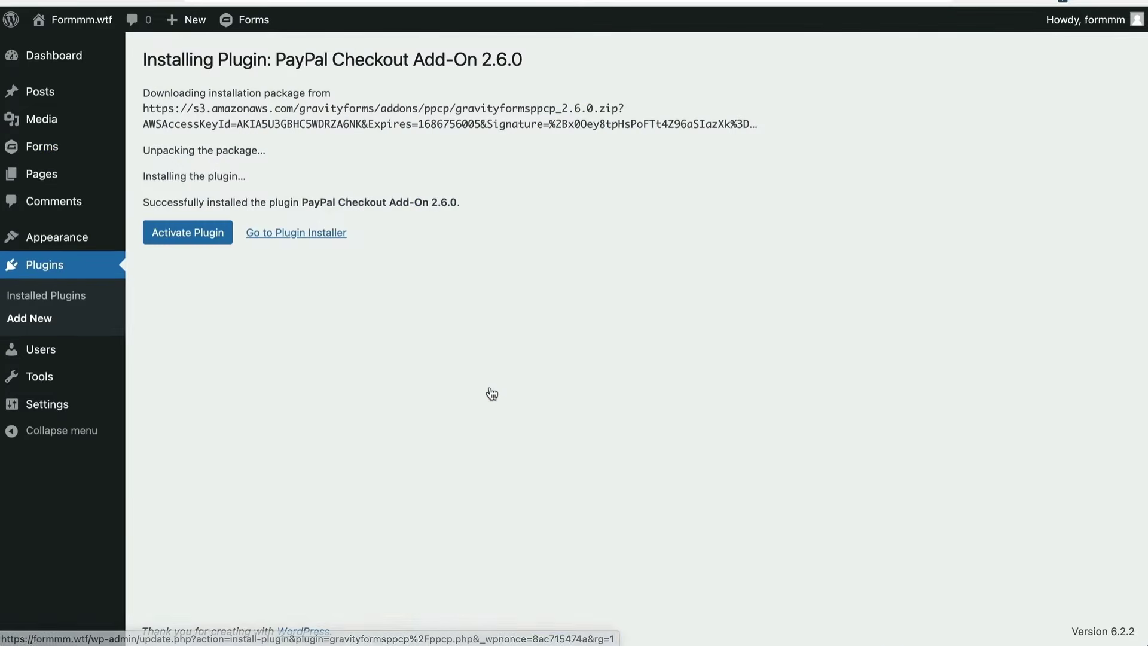
left_click(186, 238)
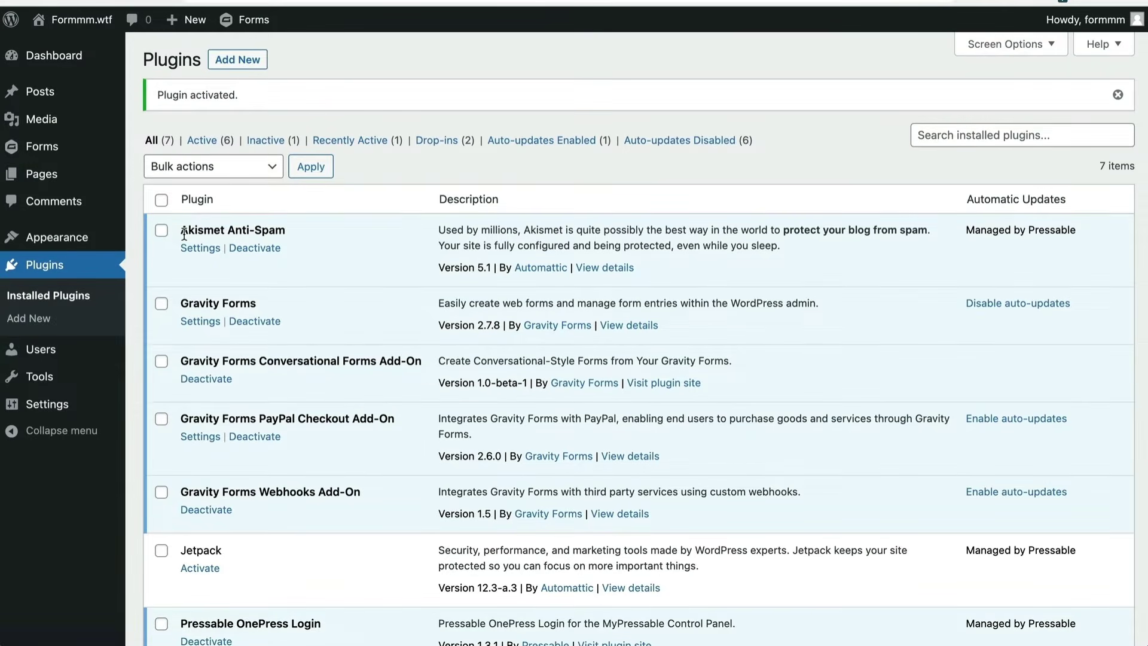
- Open the PayPal Checkout section of the global Gravity Forms settings
mouse_move(80, 148)
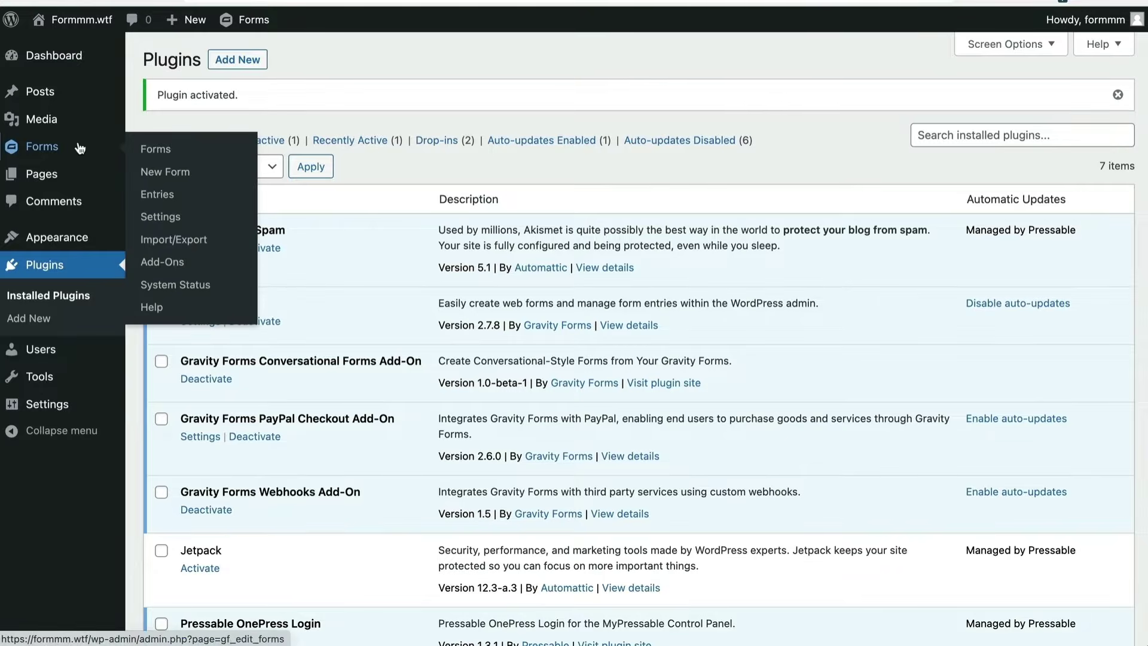
left_click(163, 219)
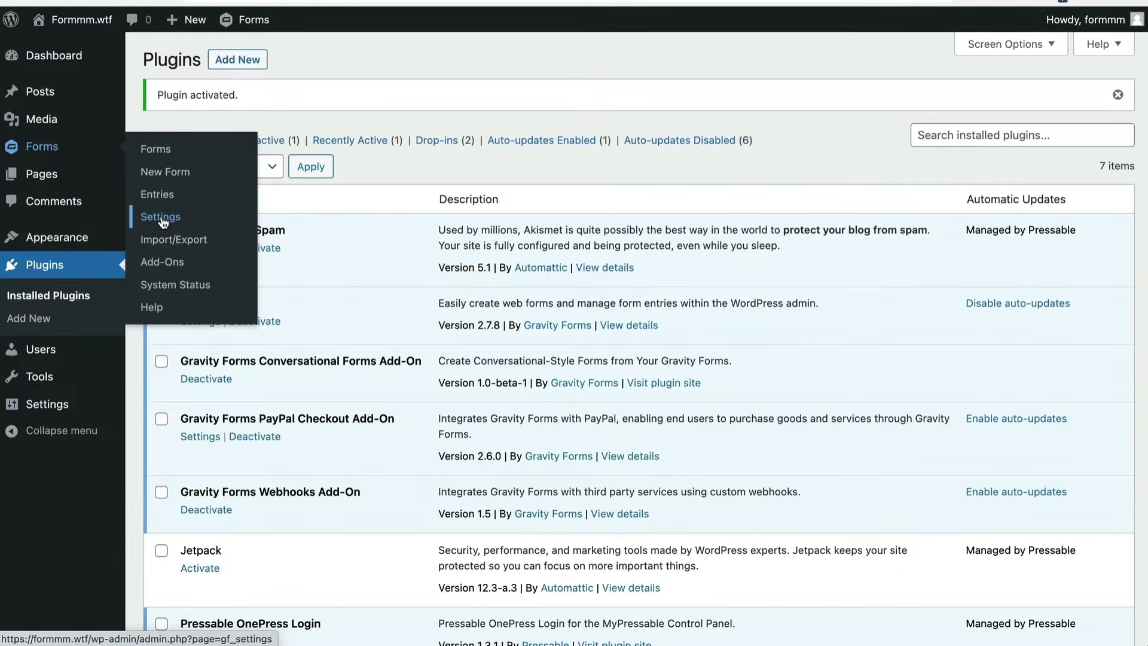
left_click(300, 238)
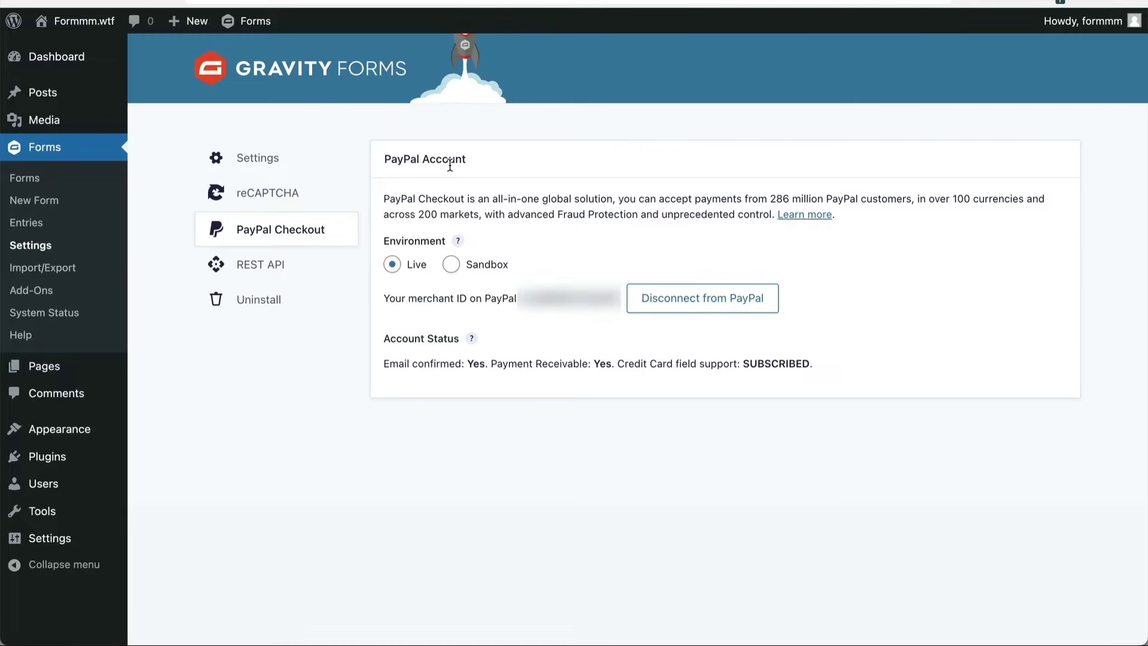
- Open the PayPal Checkout feed settings of the new donation form from the forms list
left_click(84, 180)
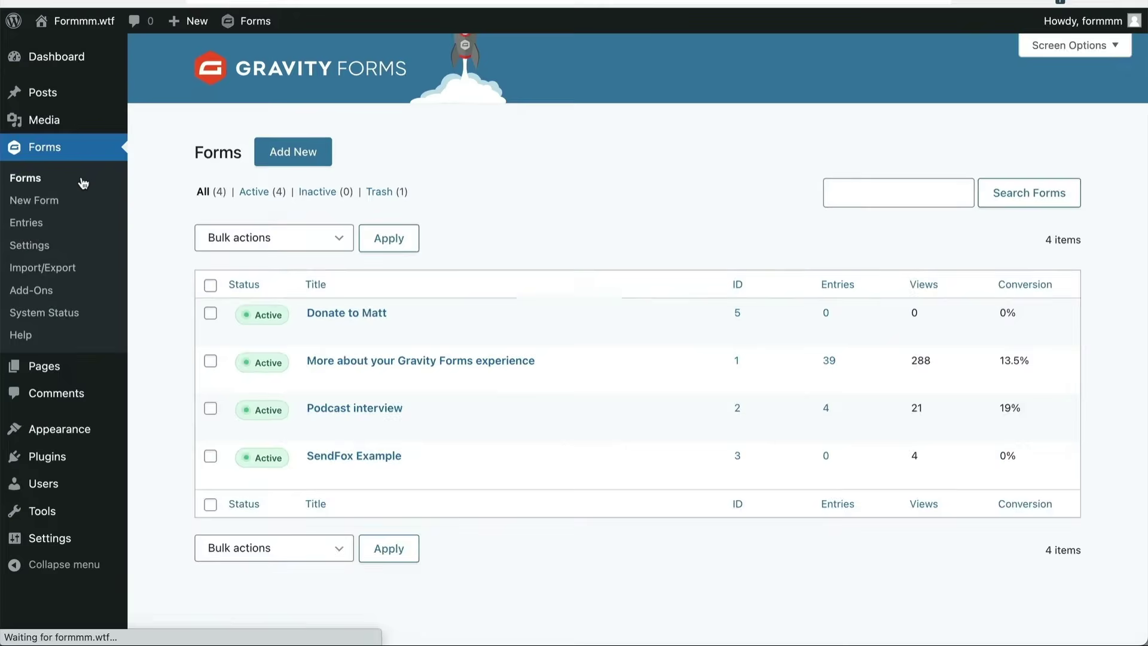
mouse_move(329, 328)
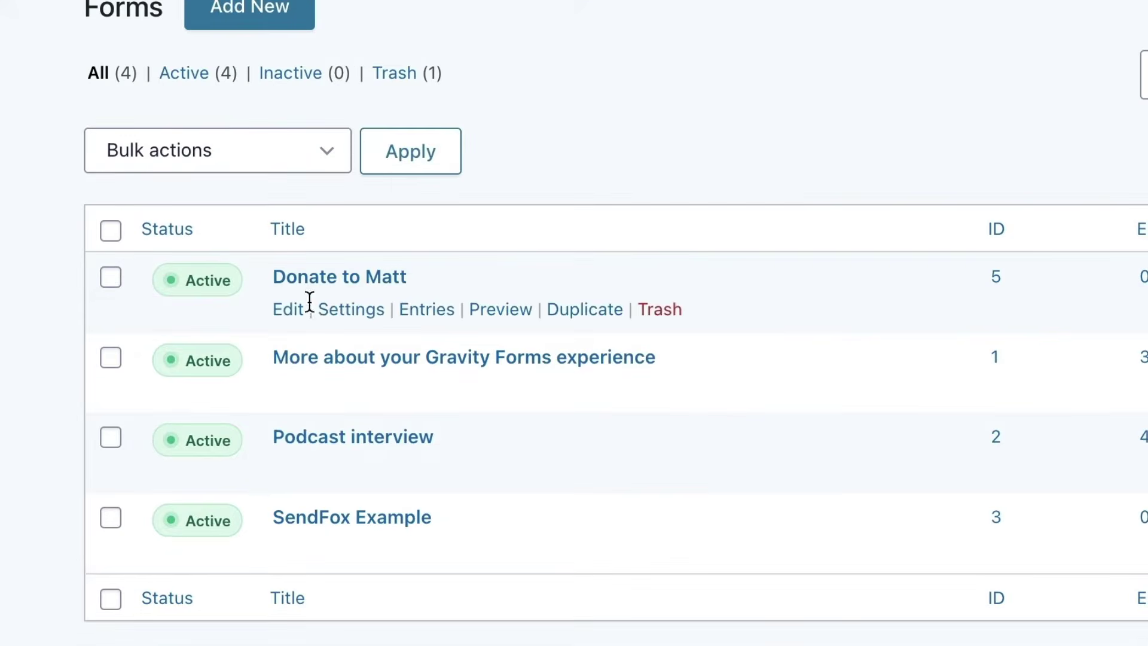
mouse_move(355, 316)
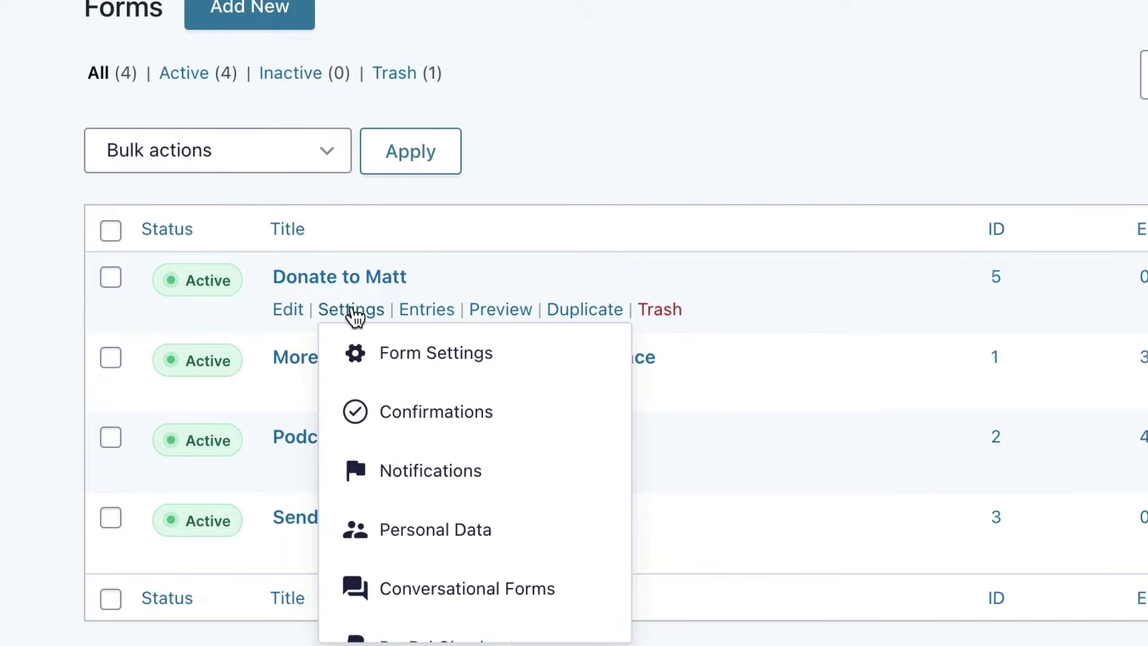
scroll(418, 403, "down", 2)
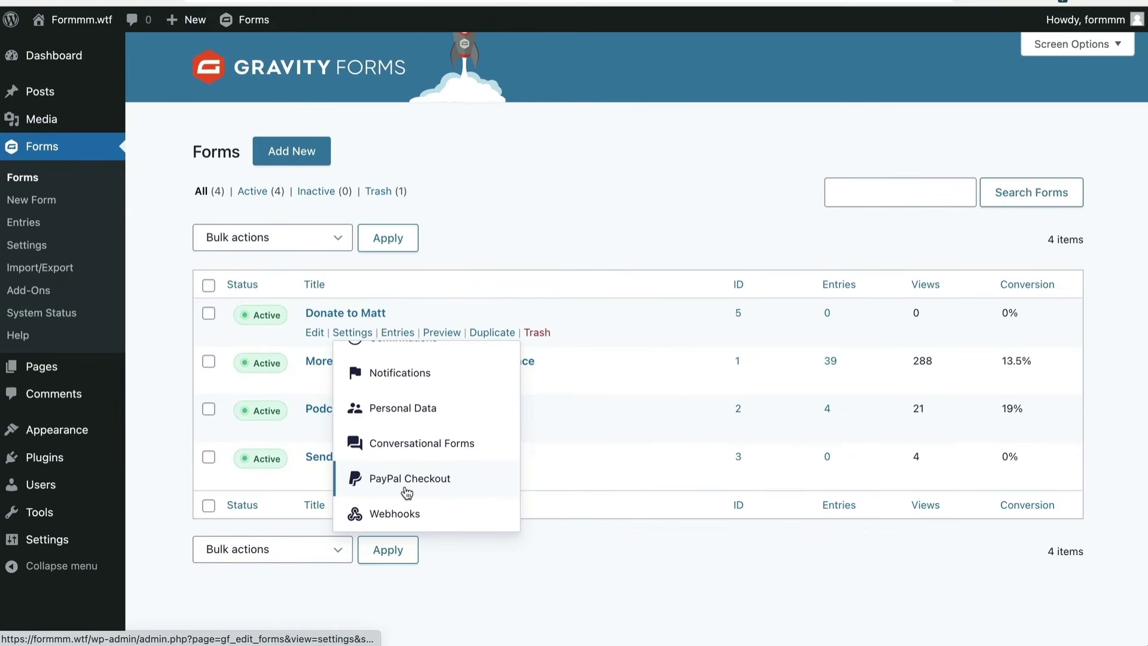
left_click(446, 483)
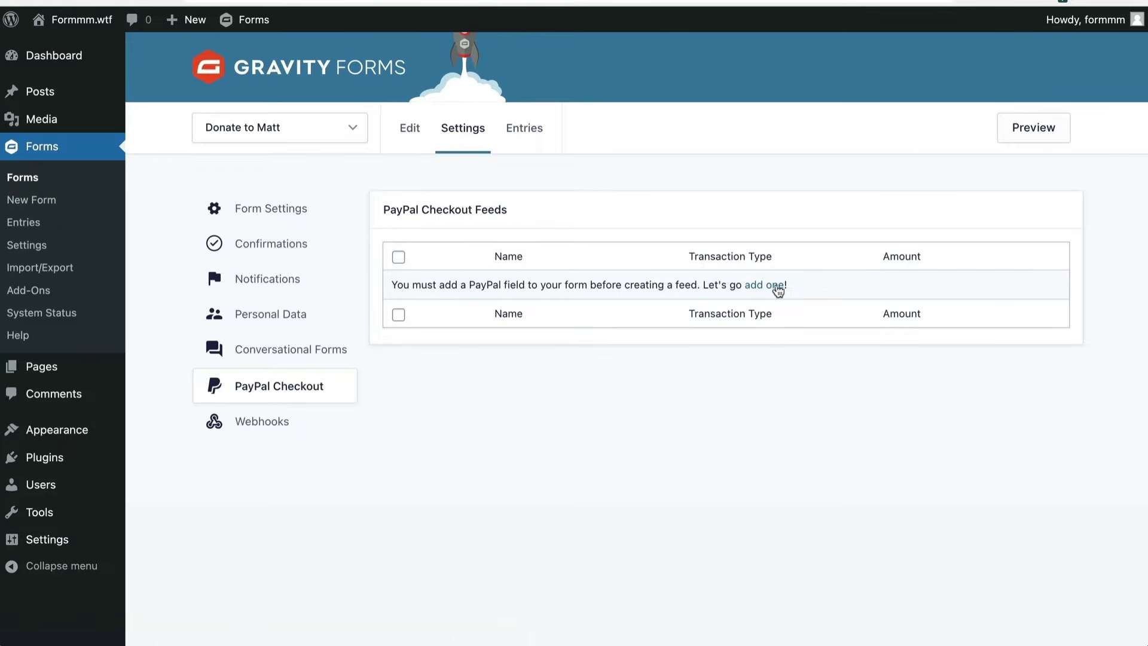
- Add a PayPal pricing field to the donation form, placing it above the Name field
left_click(773, 286)
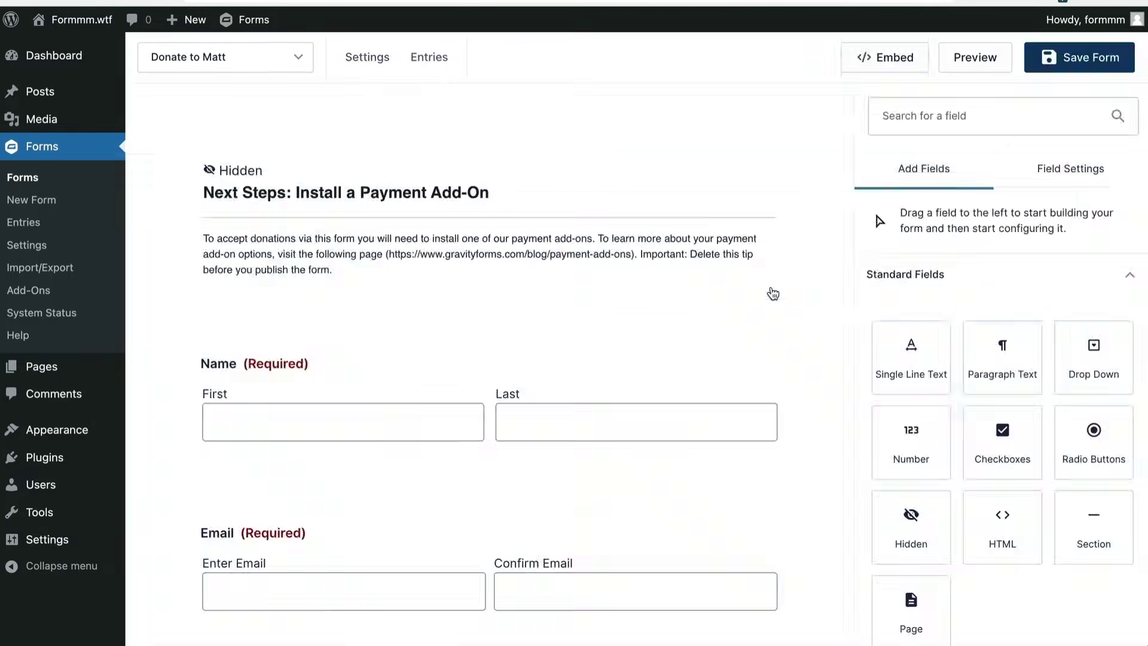
scroll(911, 359, "down", 3)
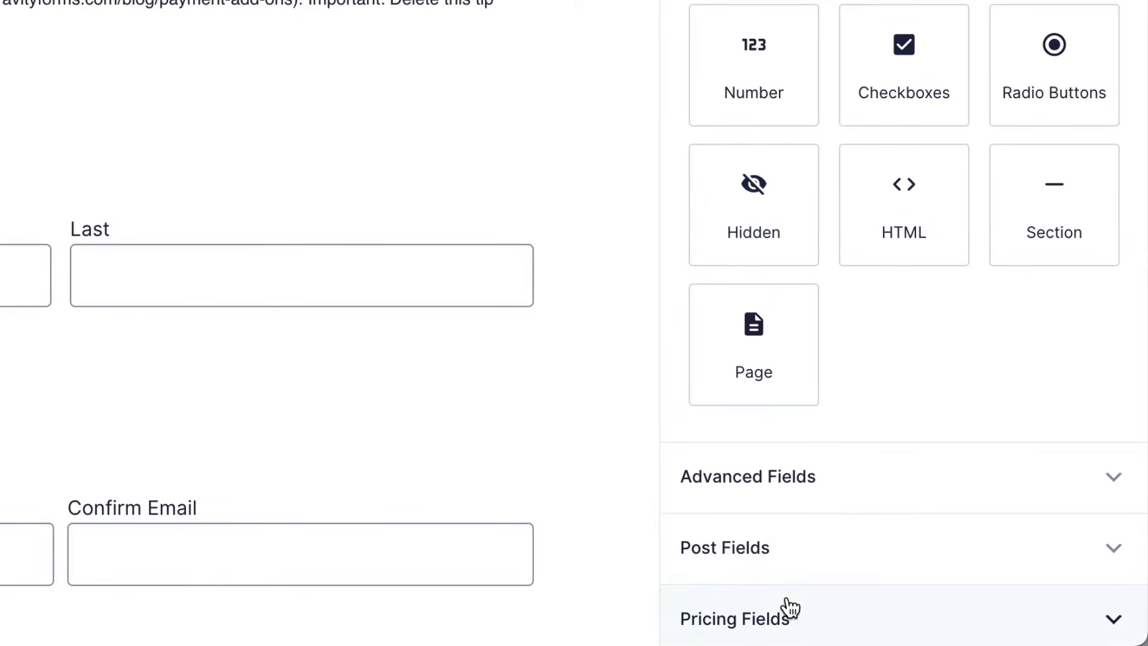
left_click(810, 612)
scroll(808, 611, "down", 5)
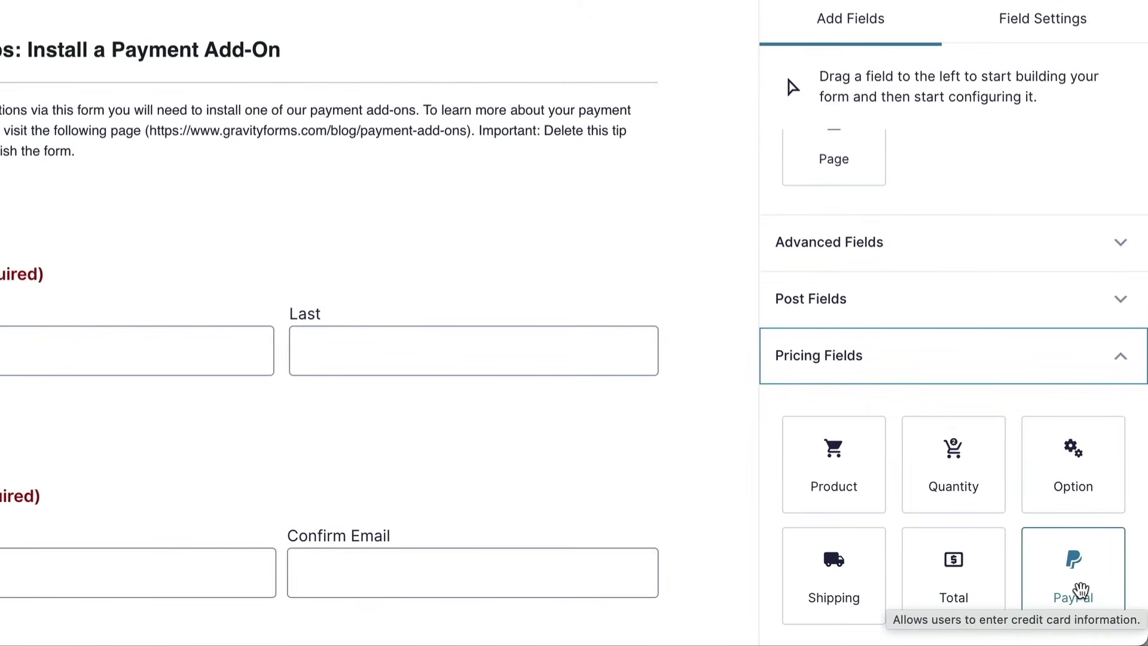
left_click_drag(1081, 590, 413, 226)
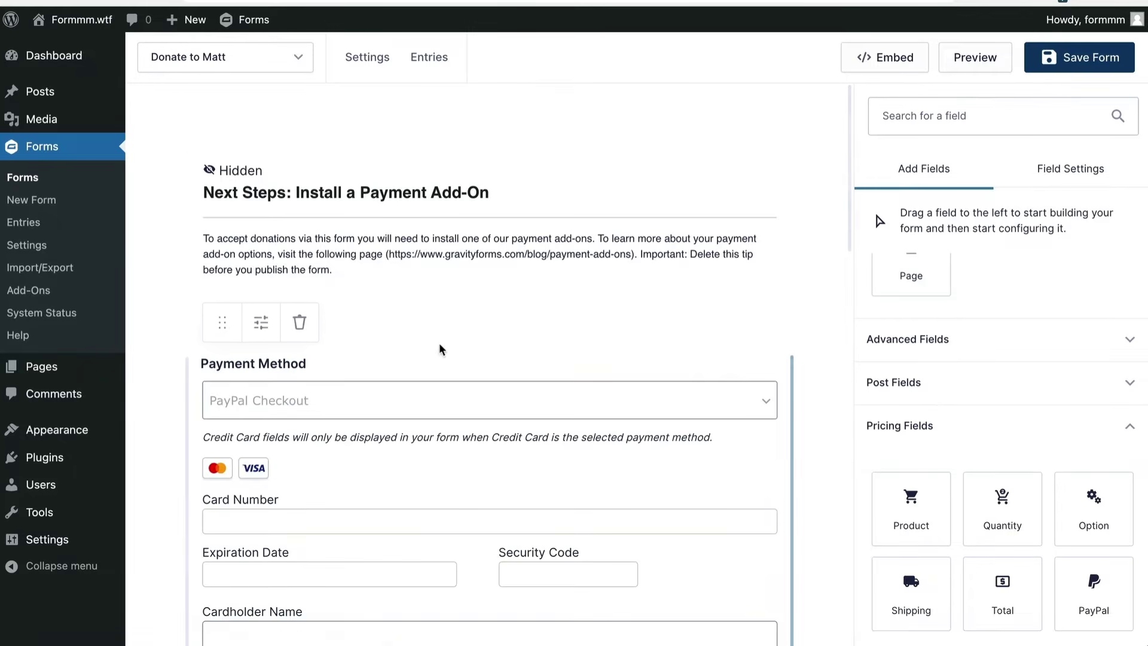
- Move the Payment Method field directly below Other Amount, open its field settings, and save the form
scroll(440, 277, "down", 4)
scroll(442, 350, "up", 1)
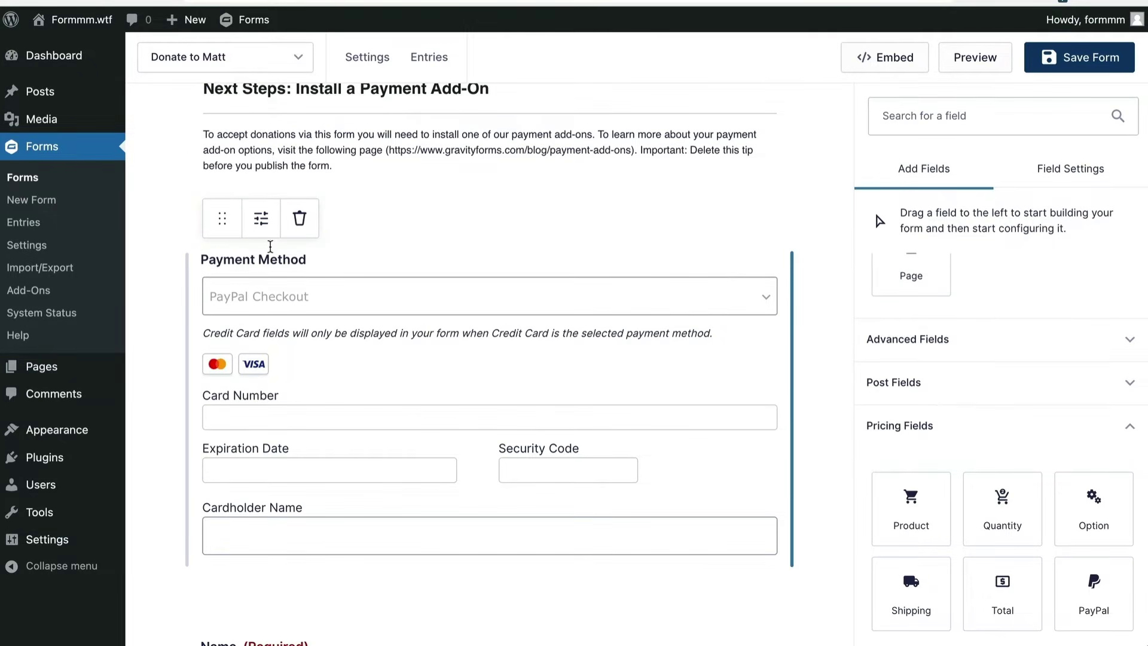
left_click_drag(220, 269, 257, 596)
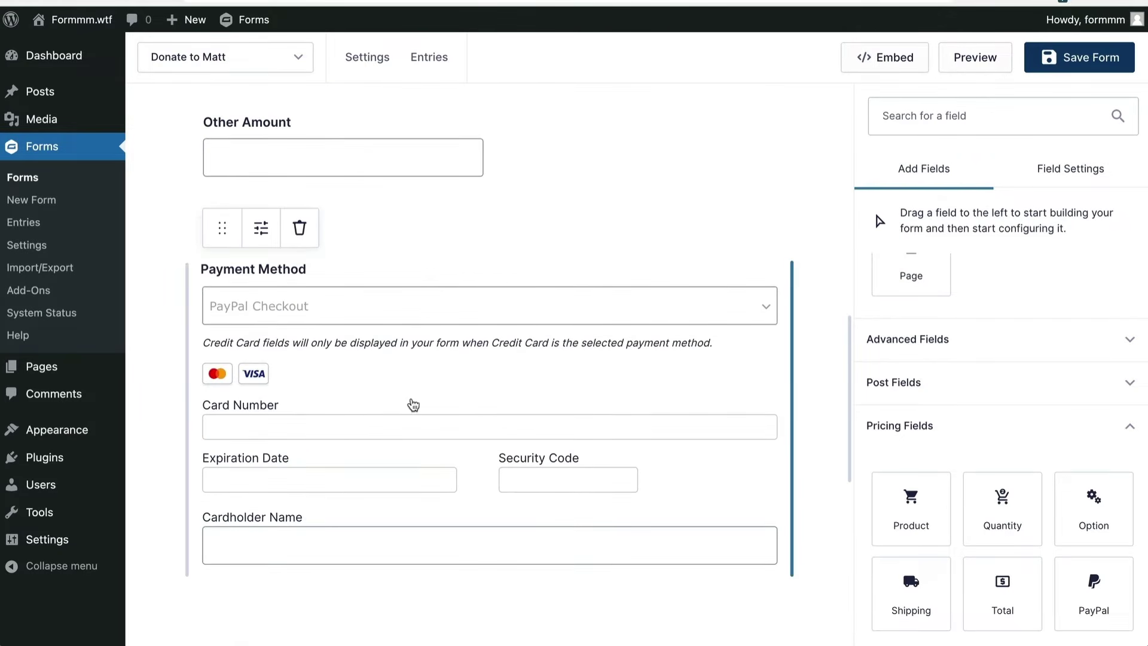
left_click(1081, 57)
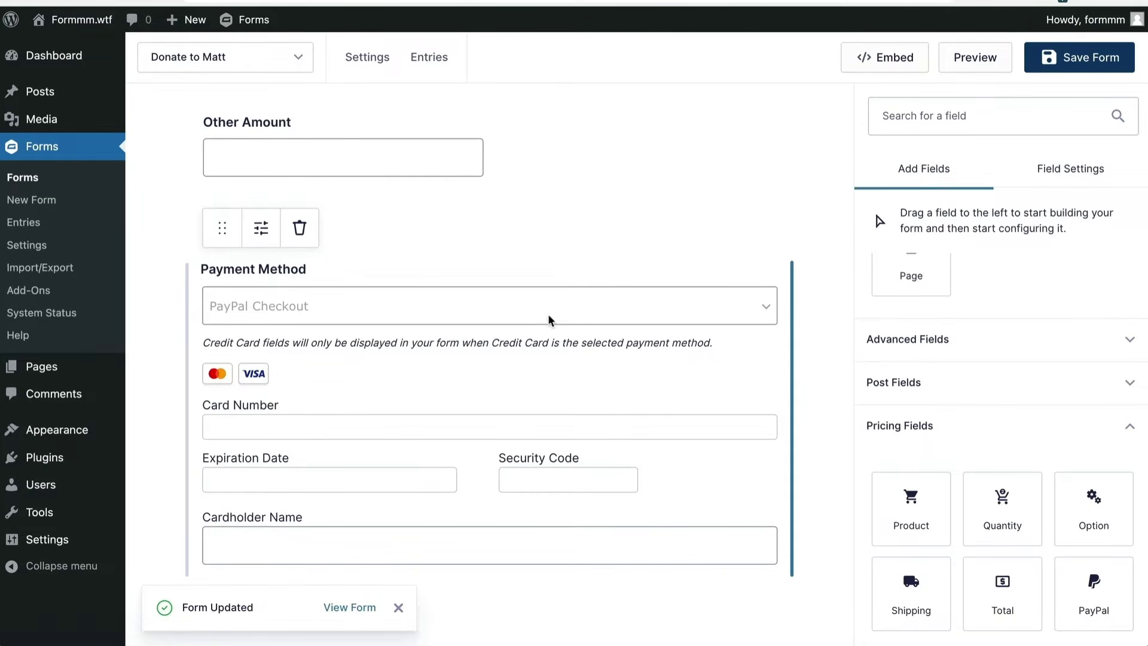
left_click(693, 318)
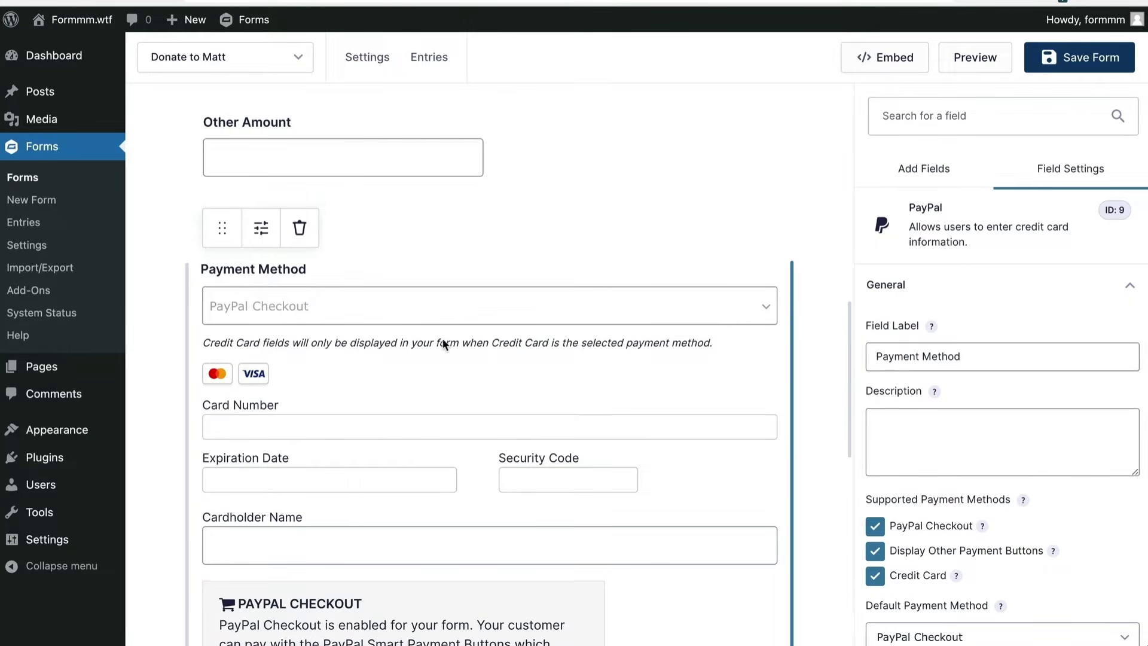
left_click(1094, 68)
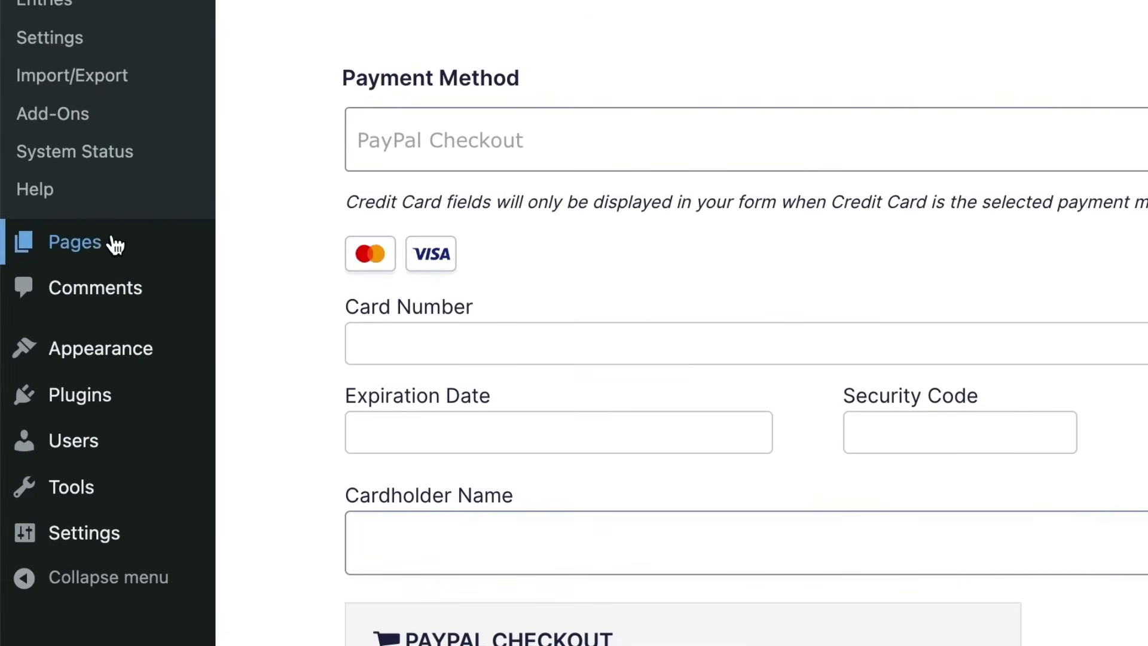
- Create a new WordPress page and give it the same title as the donation form
mouse_move(57, 365)
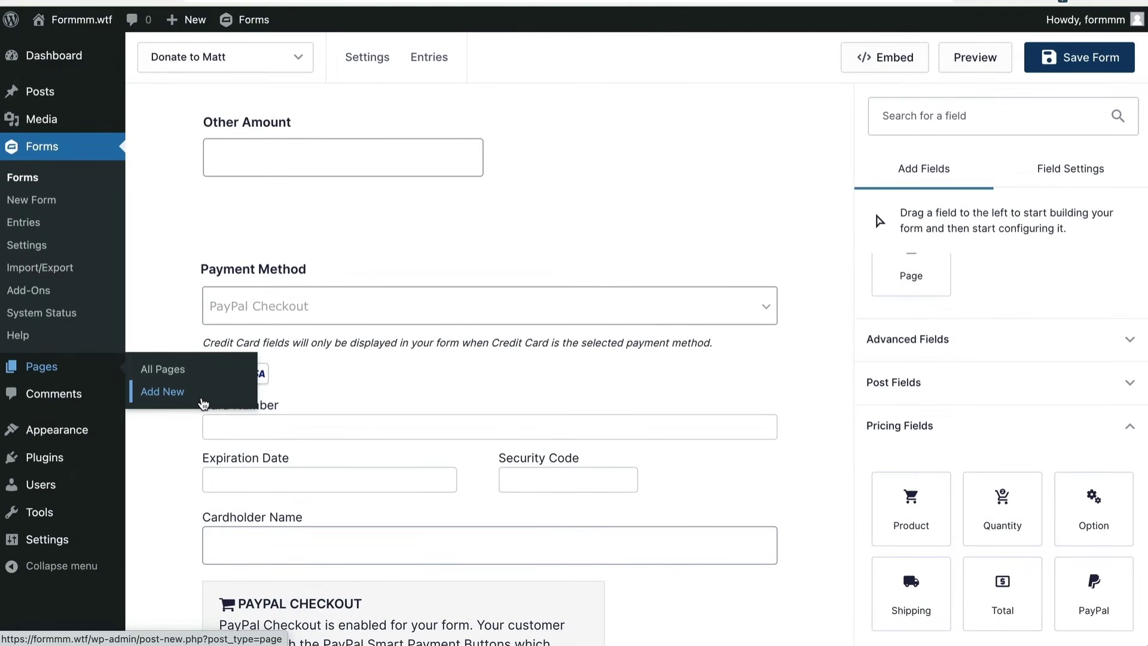
left_click(204, 404)
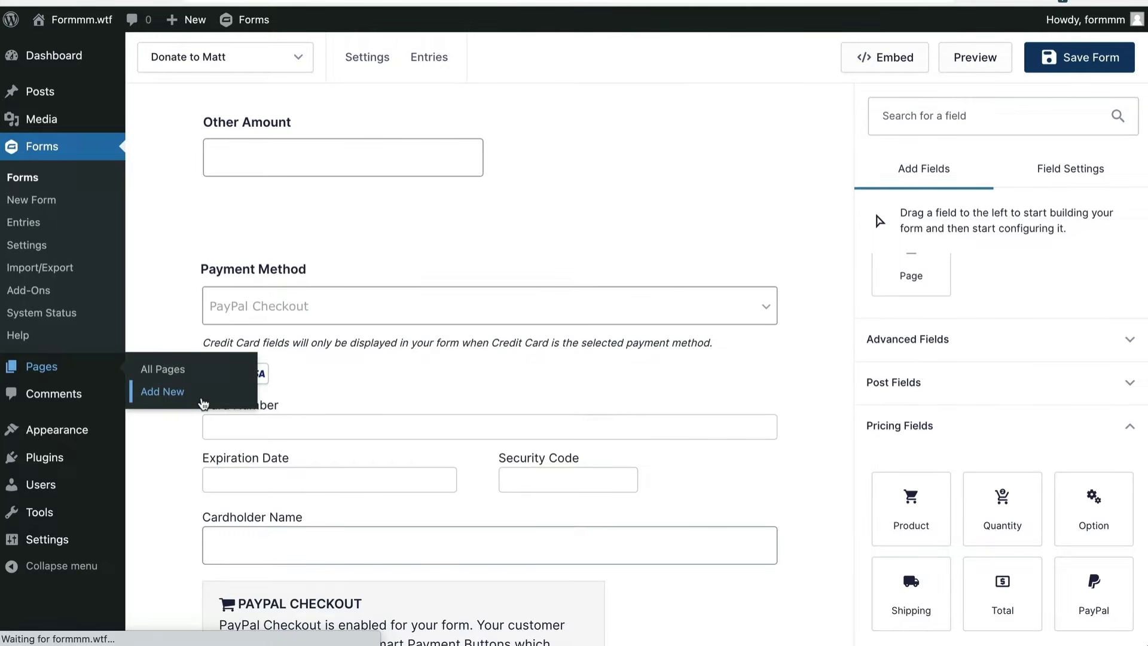
type("Don")
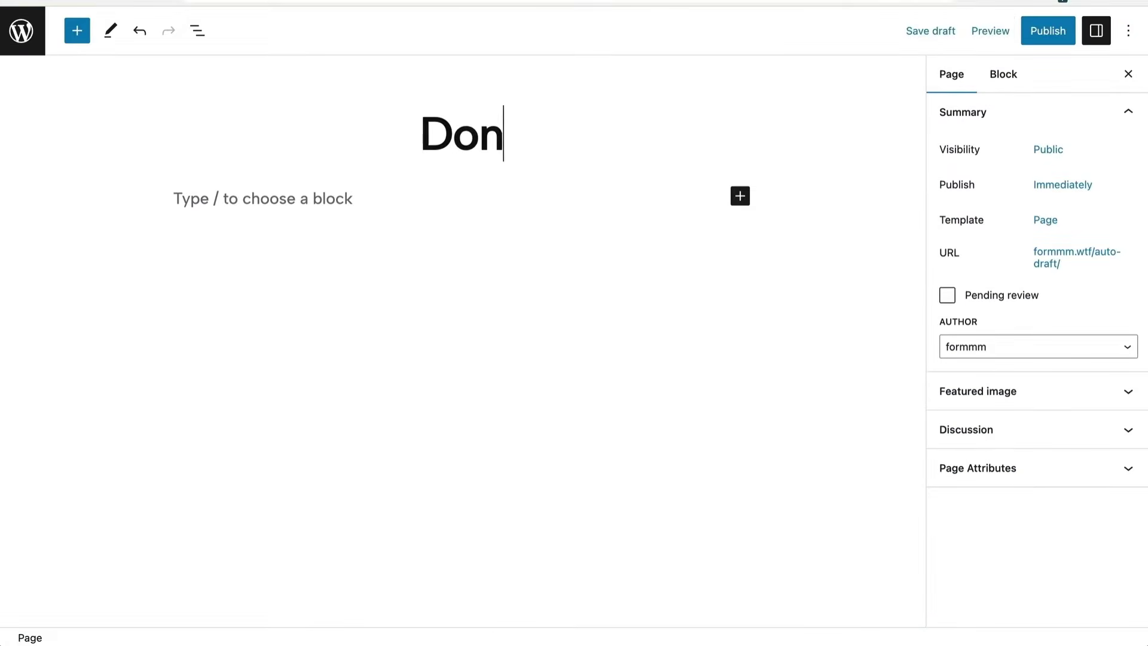
type("ate to Matt")
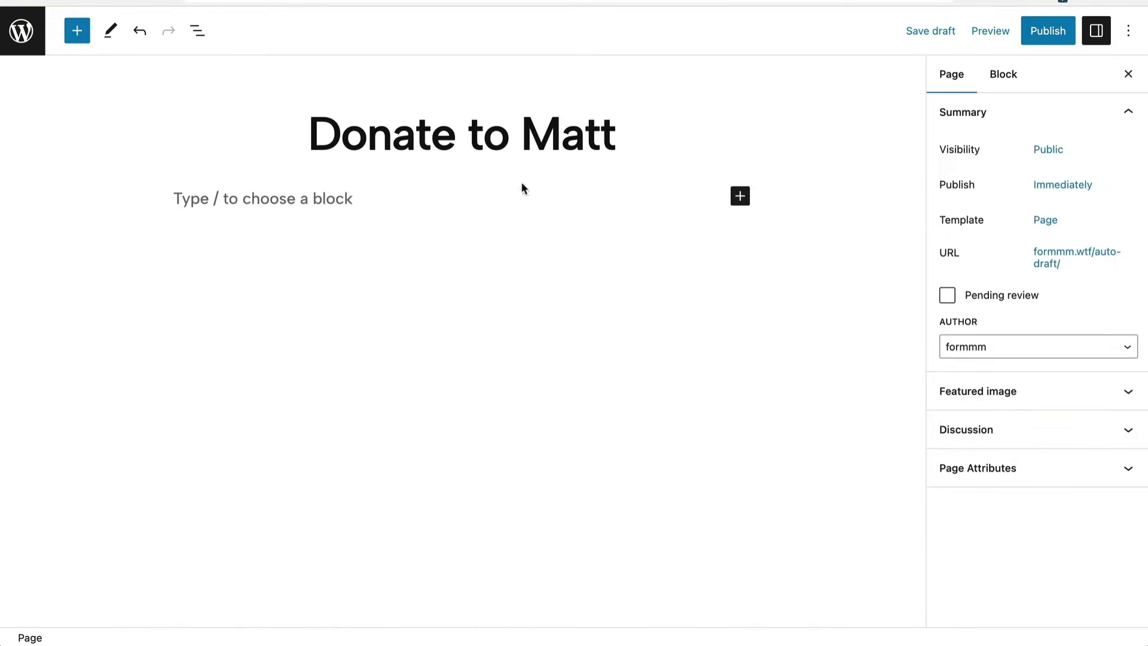
- Insert a Gravity Forms block into the page and set it to display the donation form
left_click(562, 194)
type("/gra")
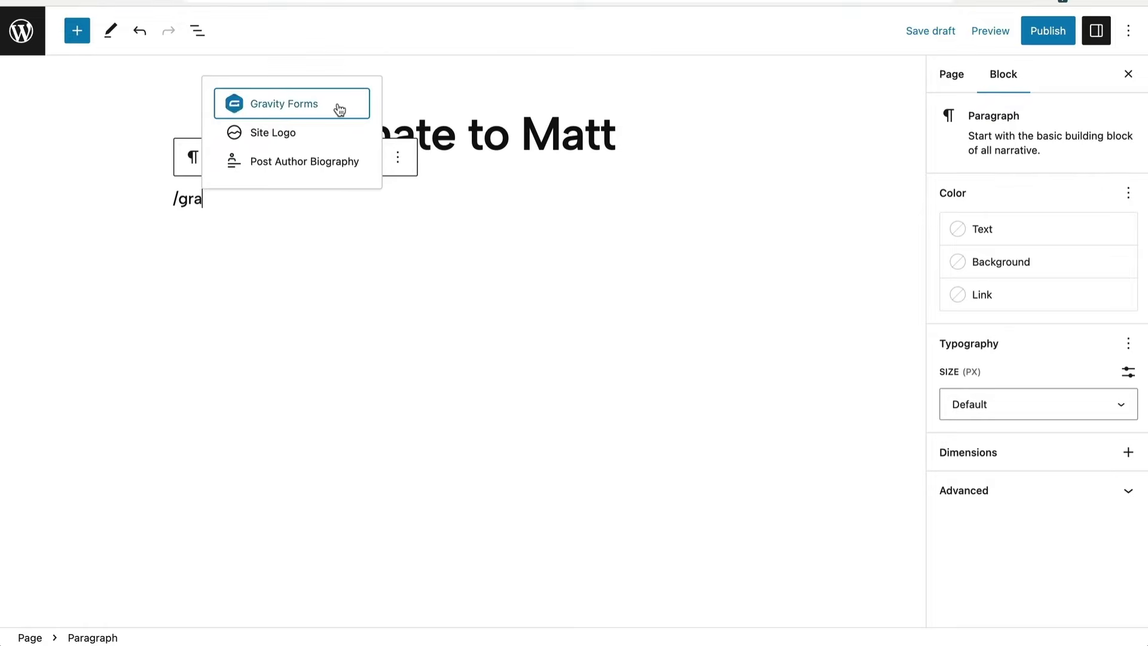
left_click(340, 109)
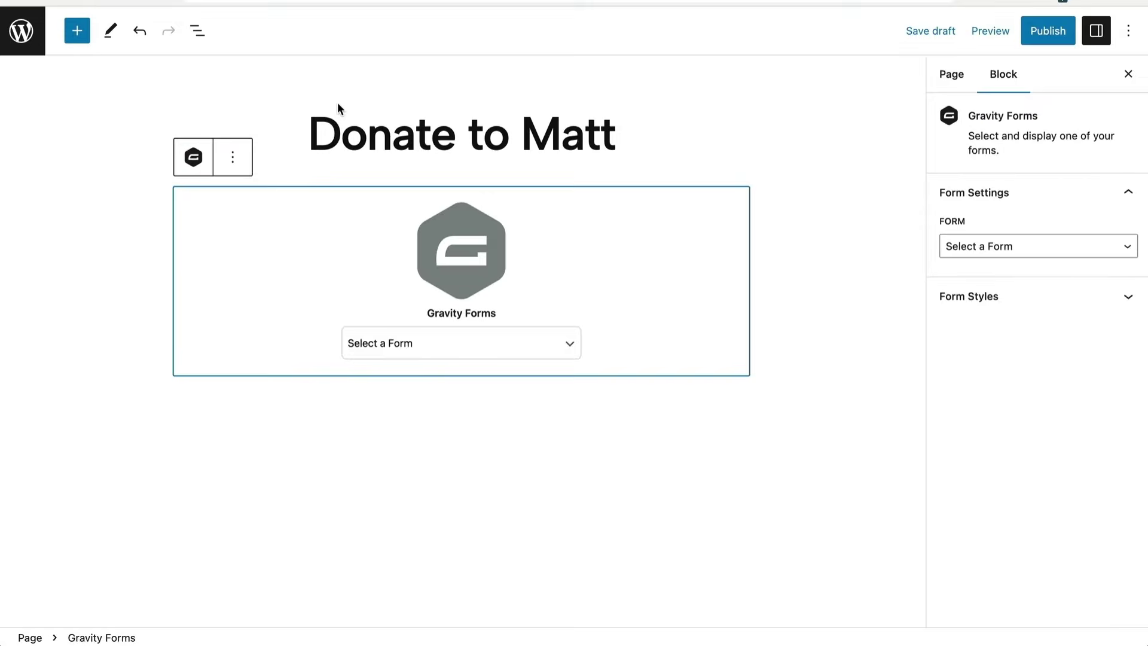
left_click(557, 352)
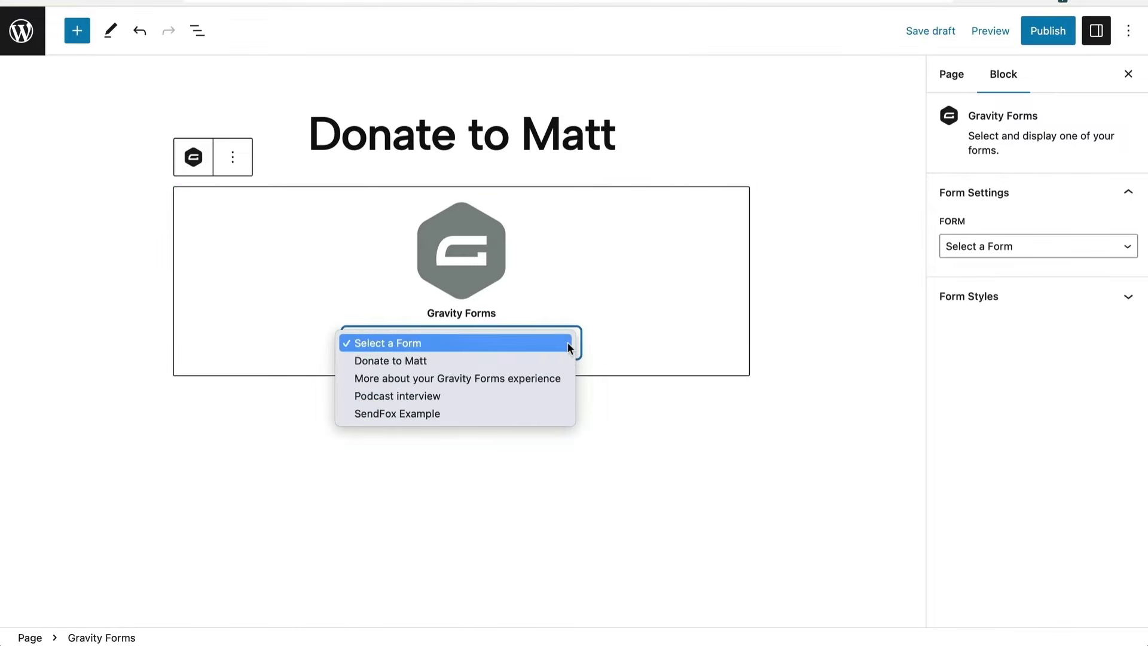
left_click(566, 361)
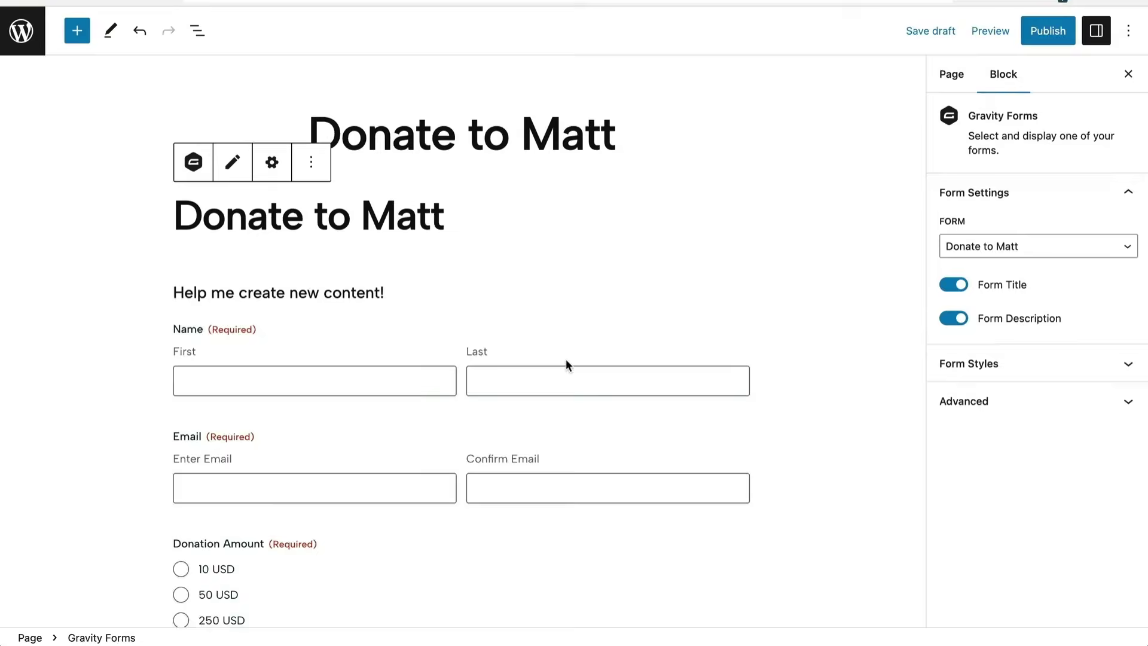
- Publish the donation page and open the live version
scroll(567, 365, "down", 8)
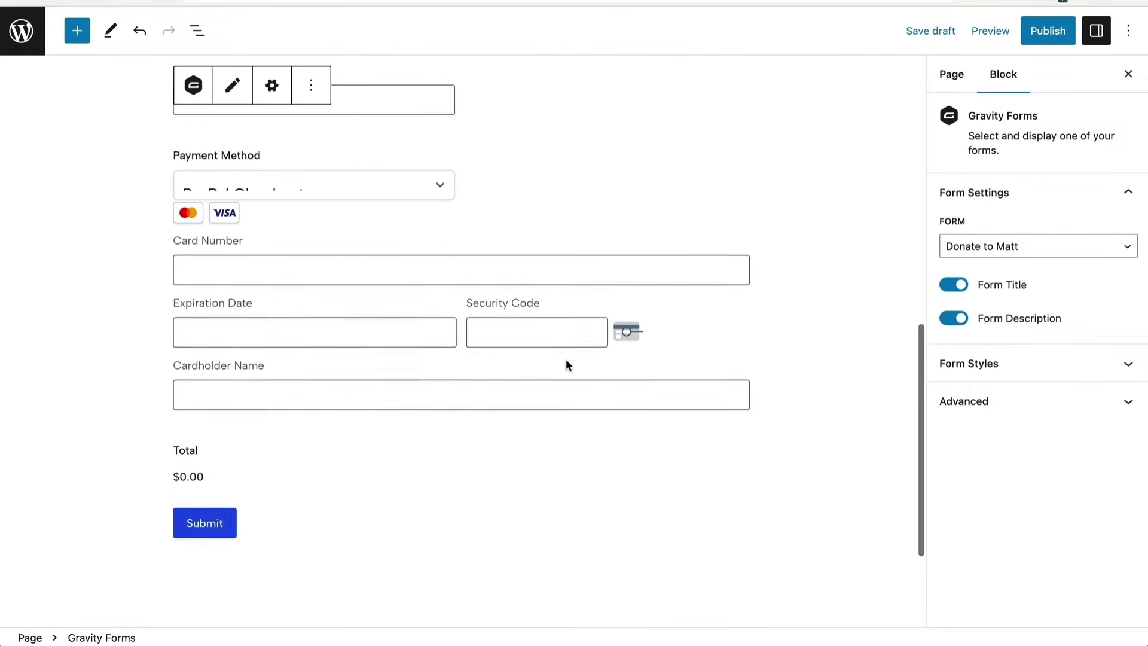
left_click(1047, 30)
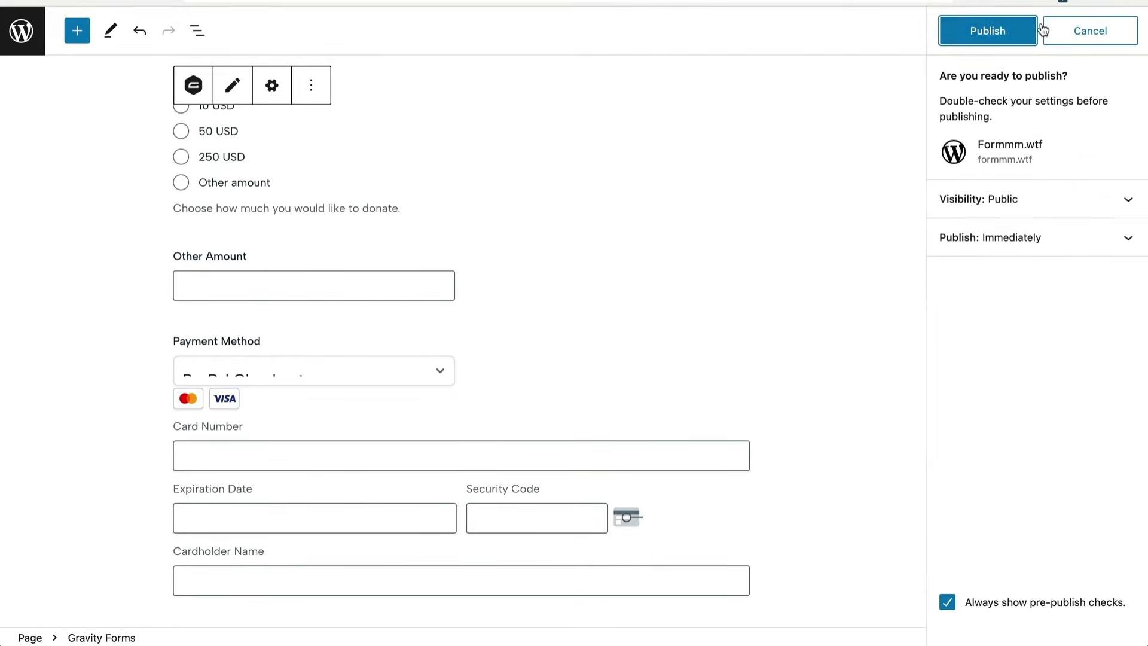
left_click(1003, 32)
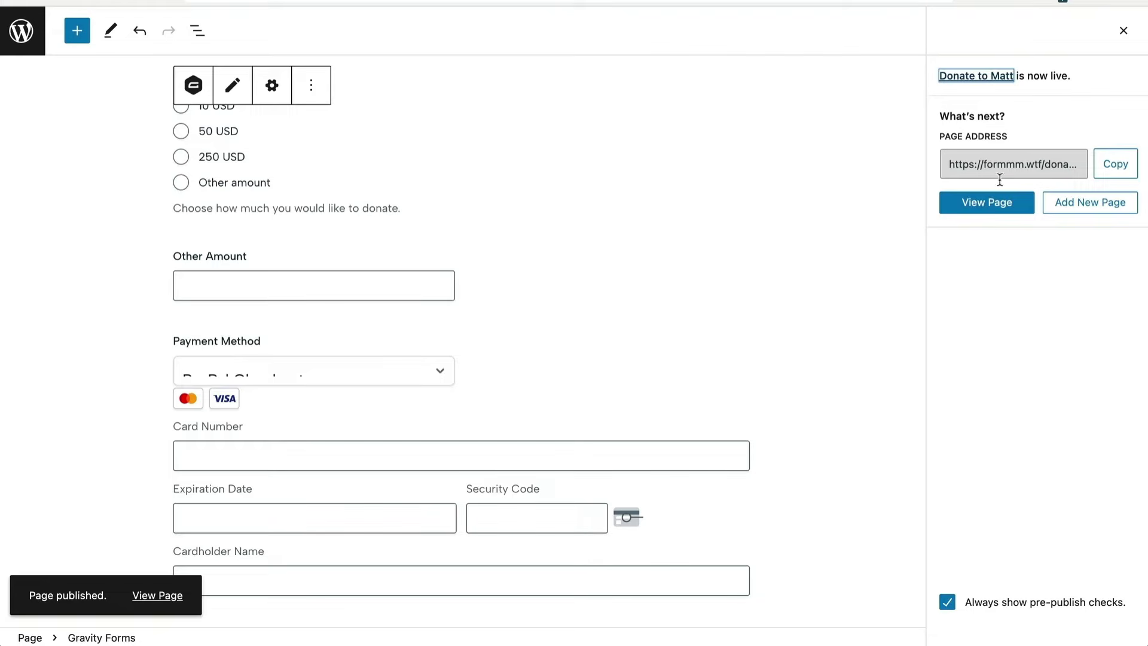
left_click(985, 203)
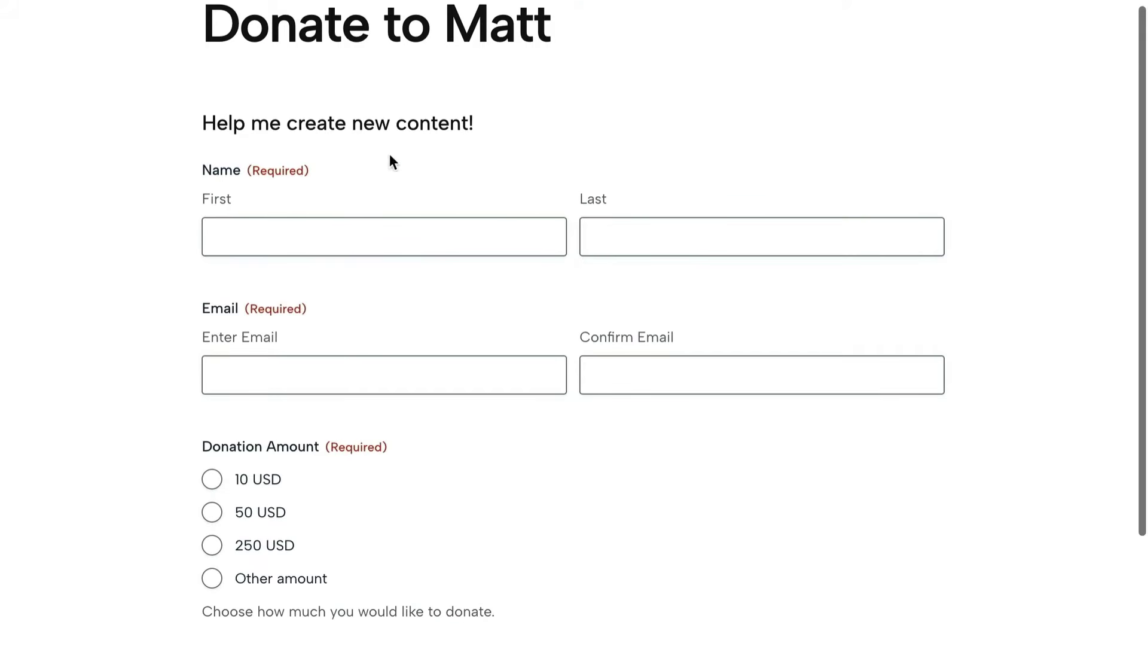
- Select the 10 USD donation on the live form and check the payment options offered
scroll(410, 206, "down", 3)
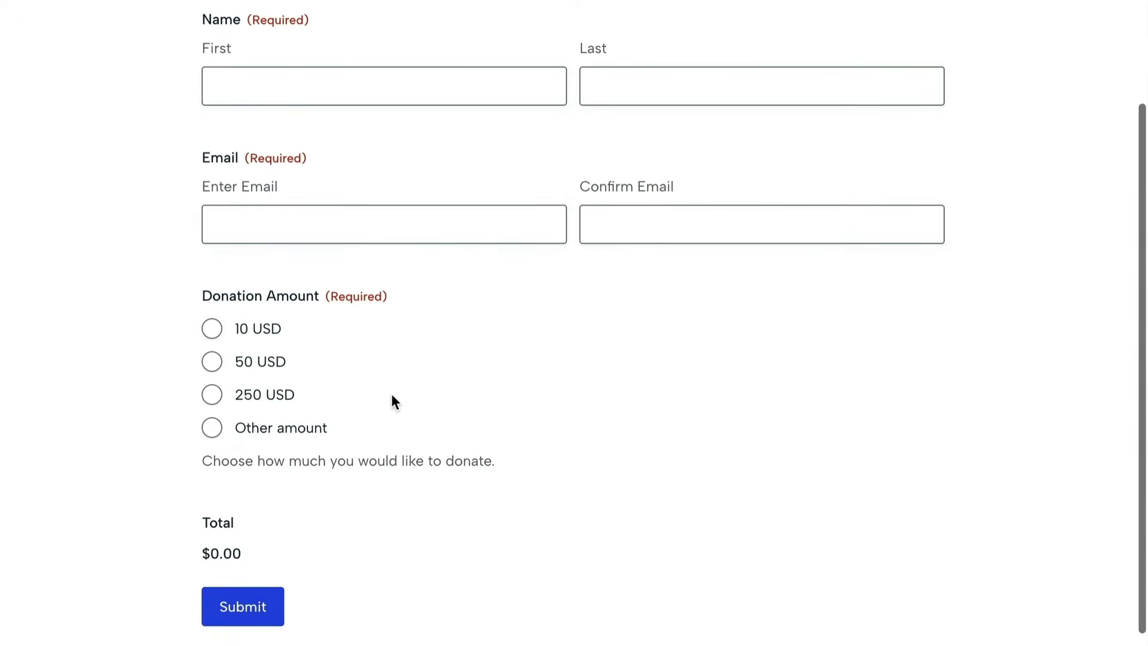
scroll(391, 393, "down", 3)
scroll(411, 260, "up", 5)
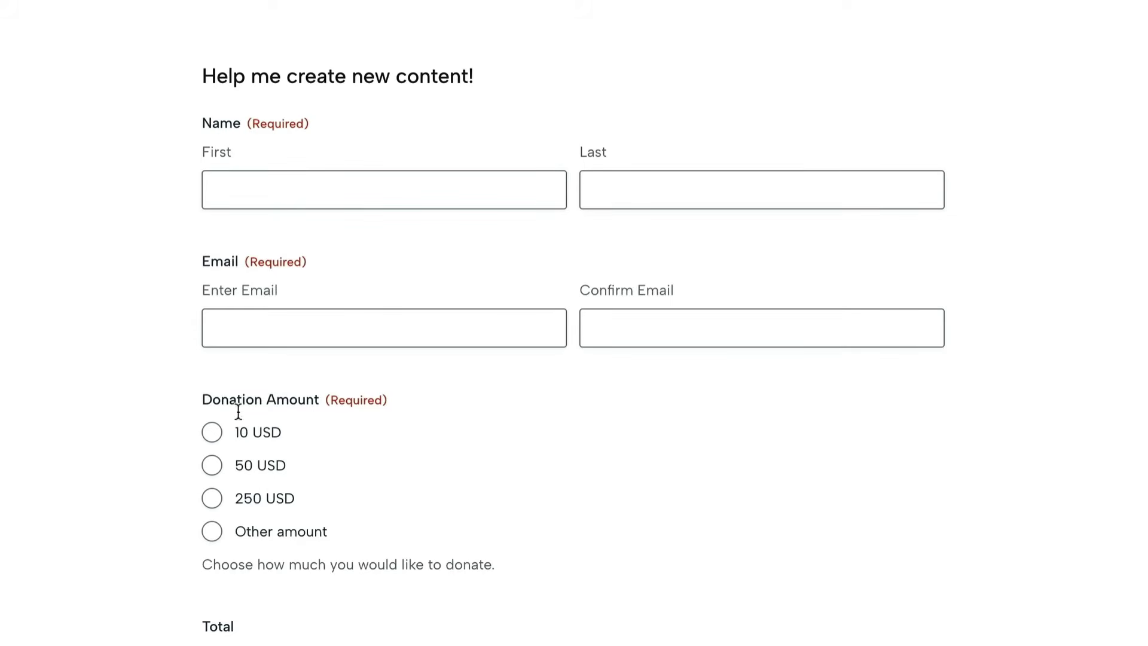
left_click(211, 435)
scroll(374, 468, "down", 7)
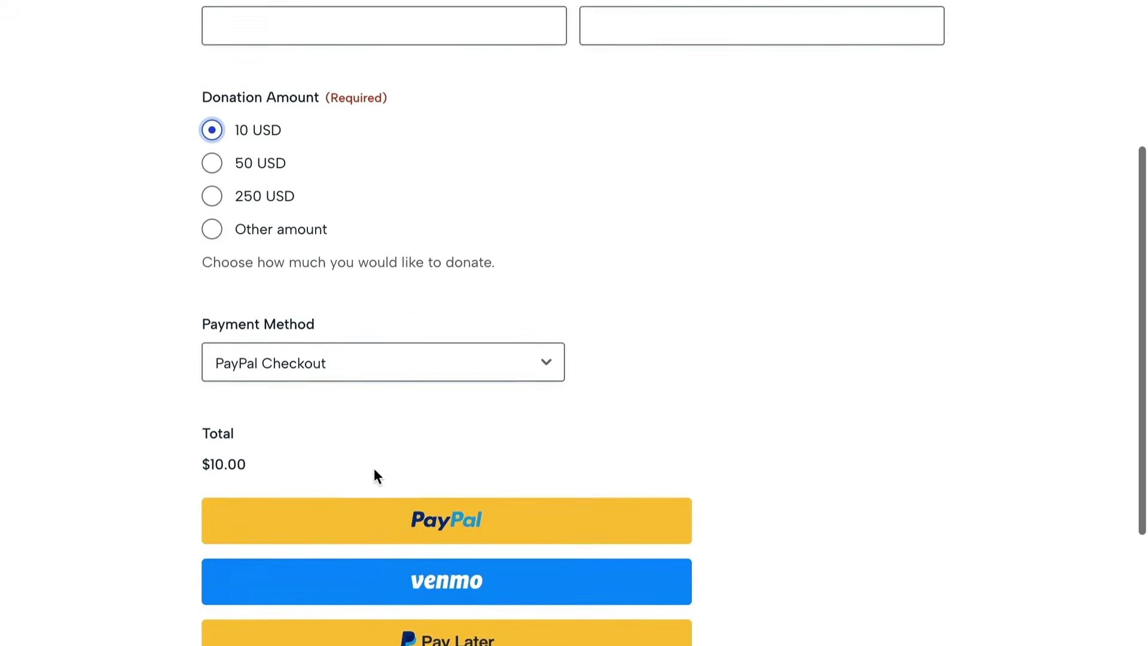
scroll(372, 530, "down", 2)
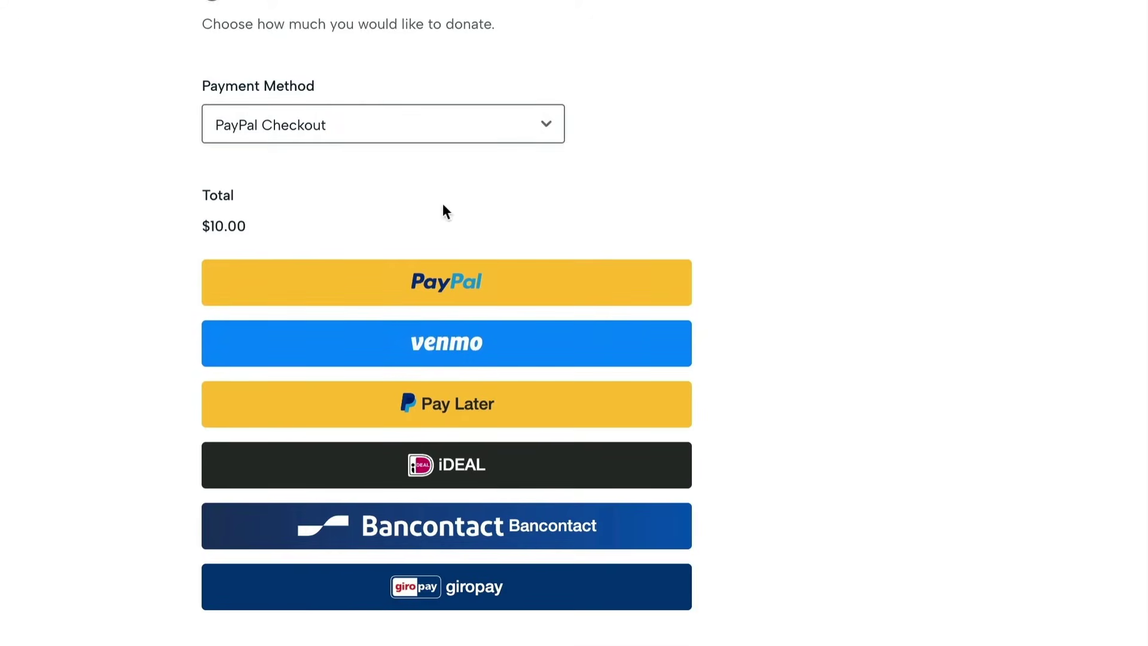
- Switch the payment method to Credit Card to inspect its fields, and set it back to PayPal Checkout
left_click(491, 117)
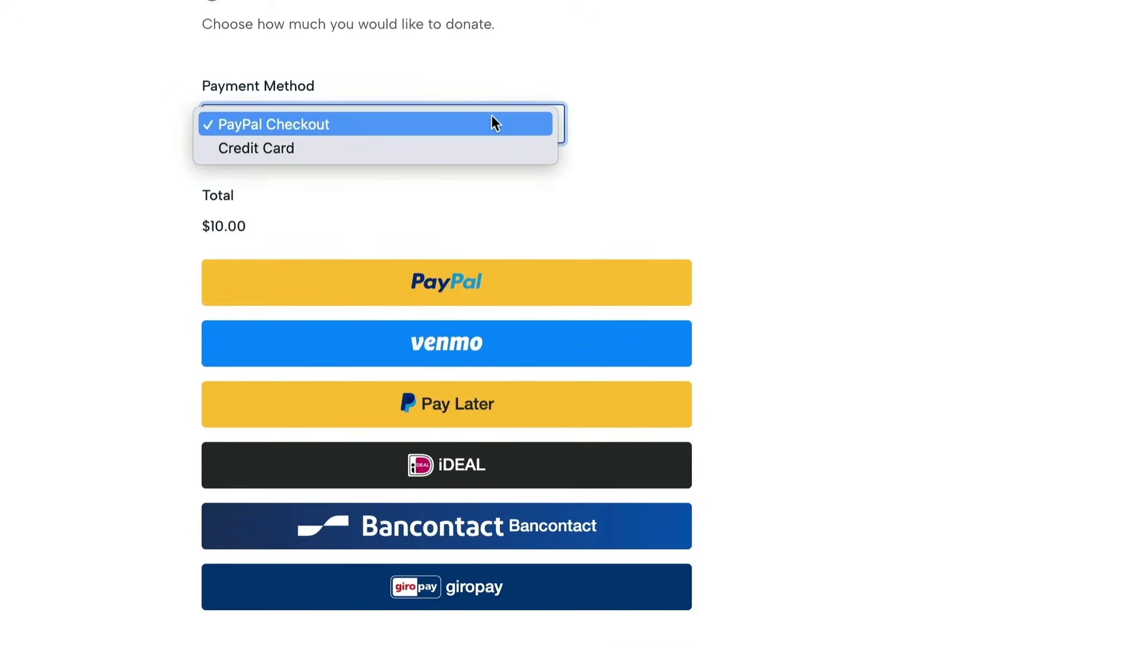
left_click(480, 146)
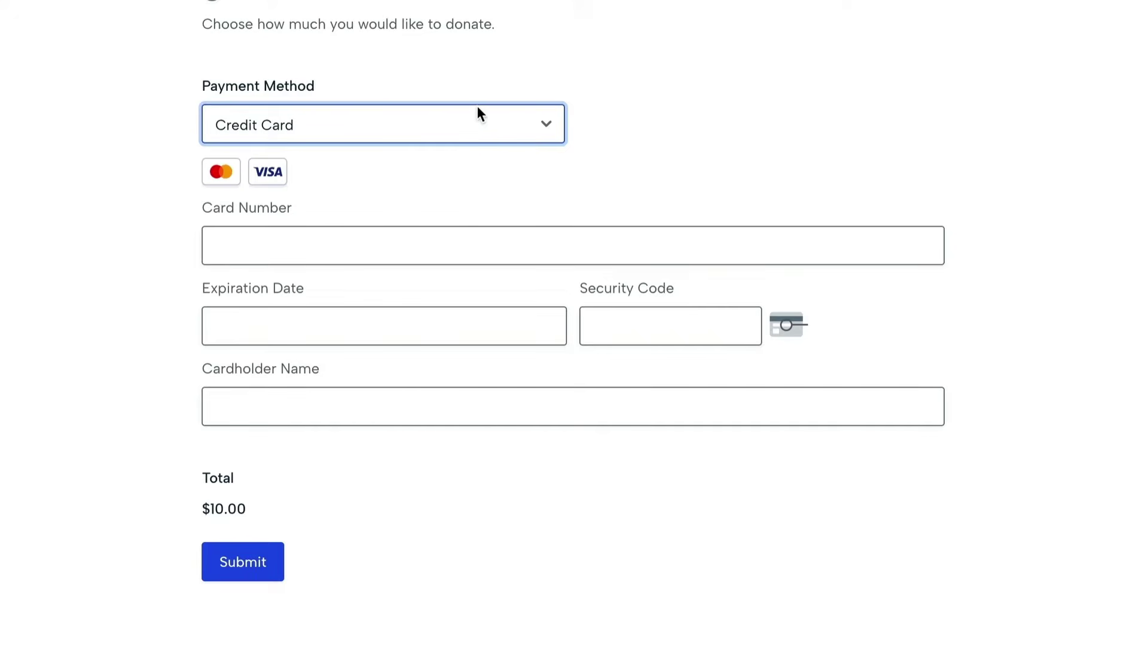
left_click(477, 129)
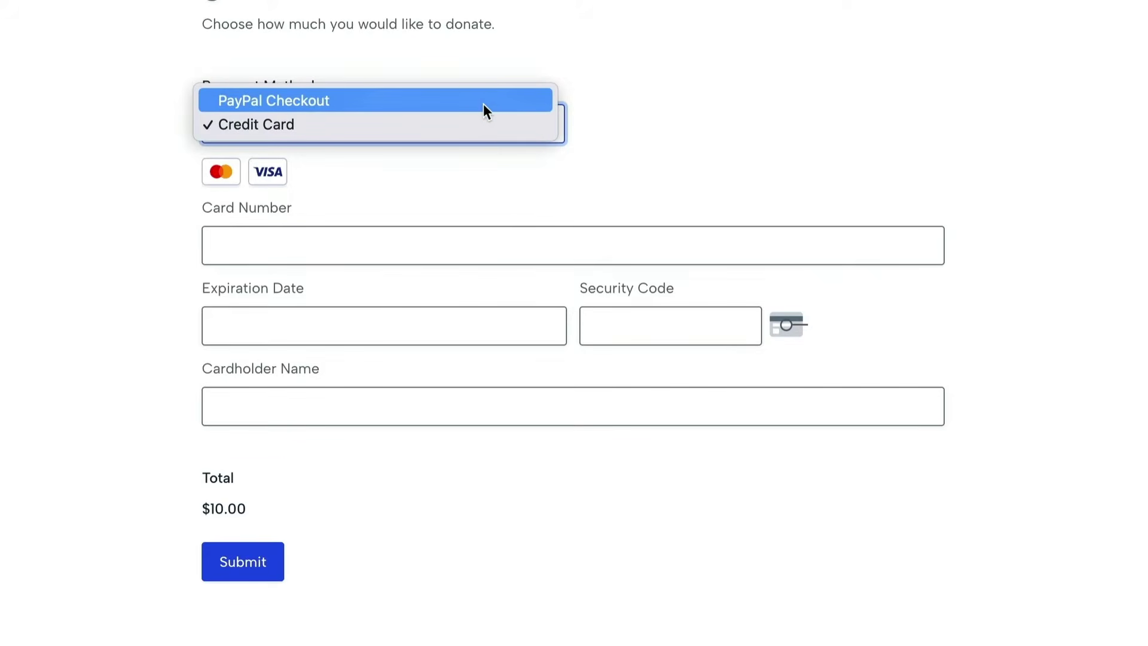
left_click(486, 102)
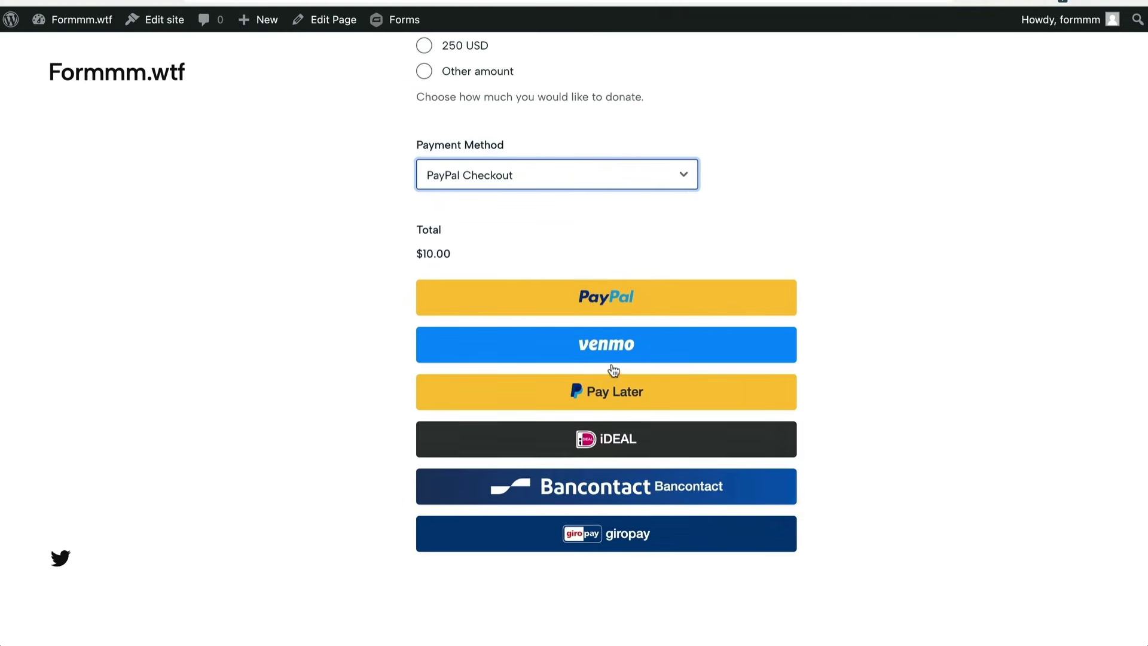
- Reopen the donation page for editing and turn off Form Title and Form Description in its Gravity Forms block
scroll(592, 526, "down", 3)
scroll(613, 387, "up", 15)
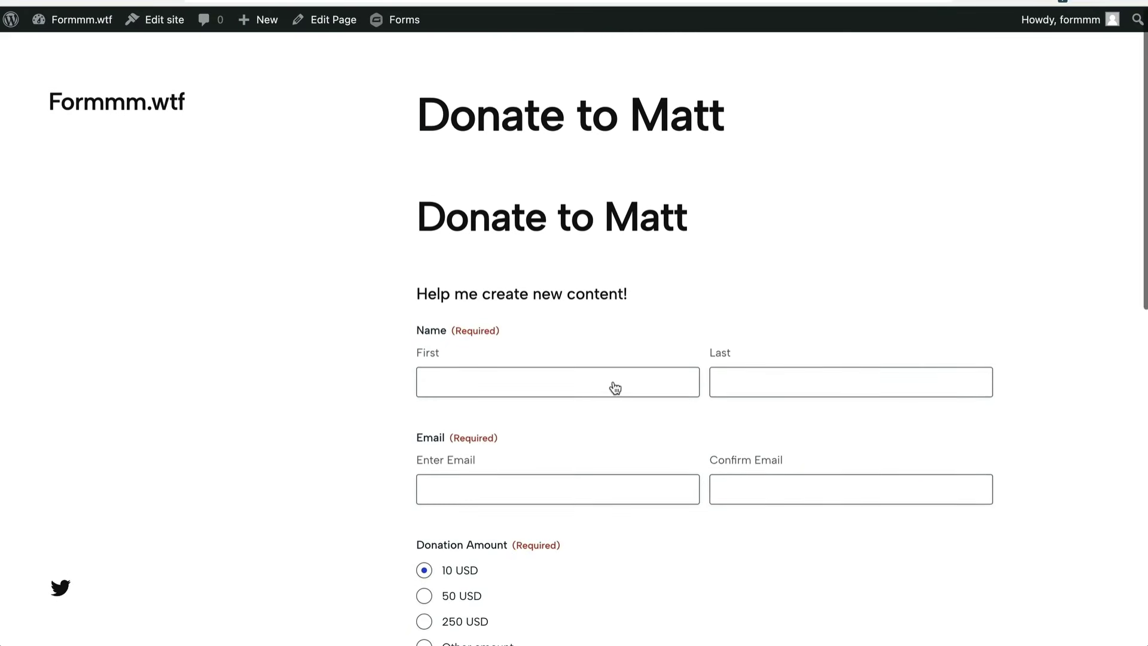
scroll(615, 389, "down", 2)
scroll(614, 358, "up", 2)
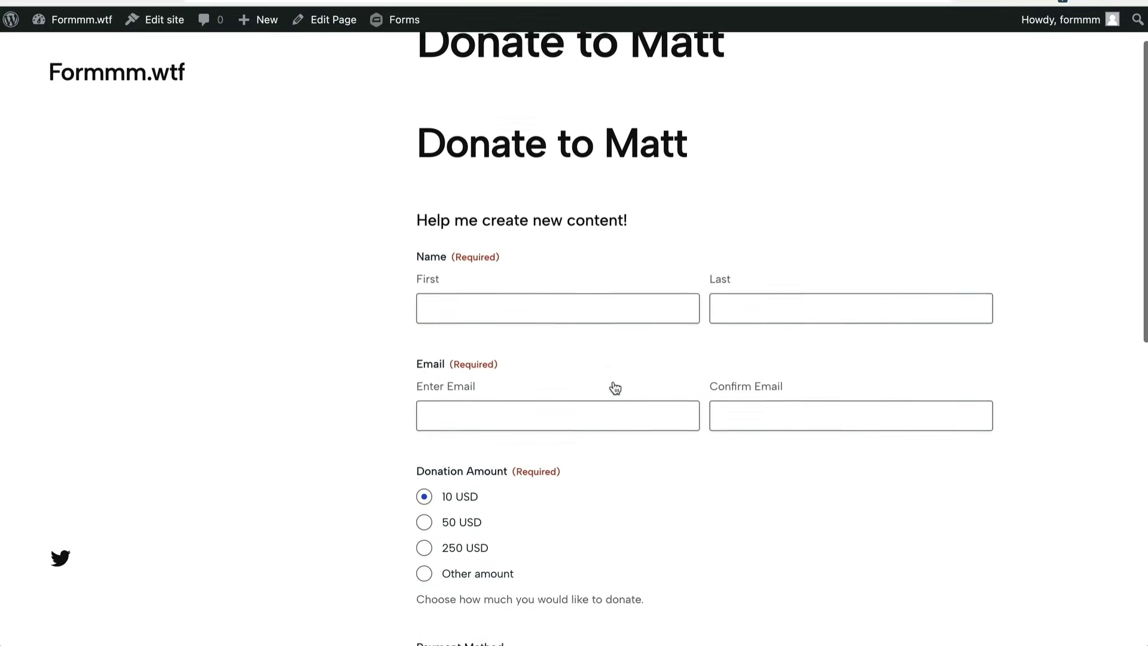
left_click(306, 30)
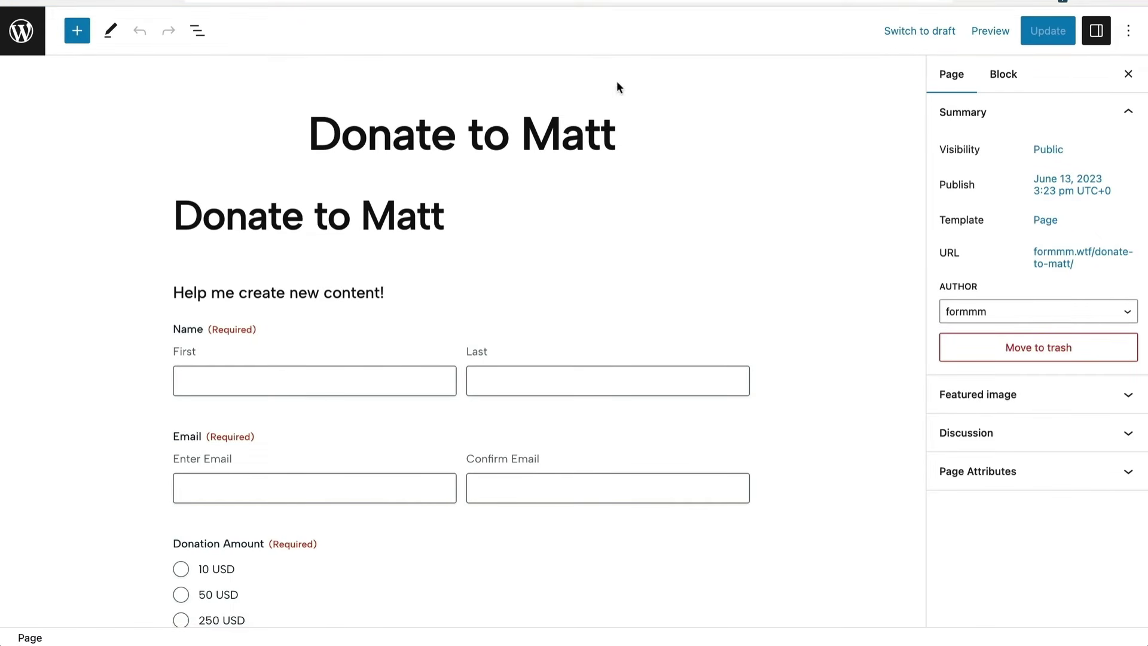
left_click(394, 208)
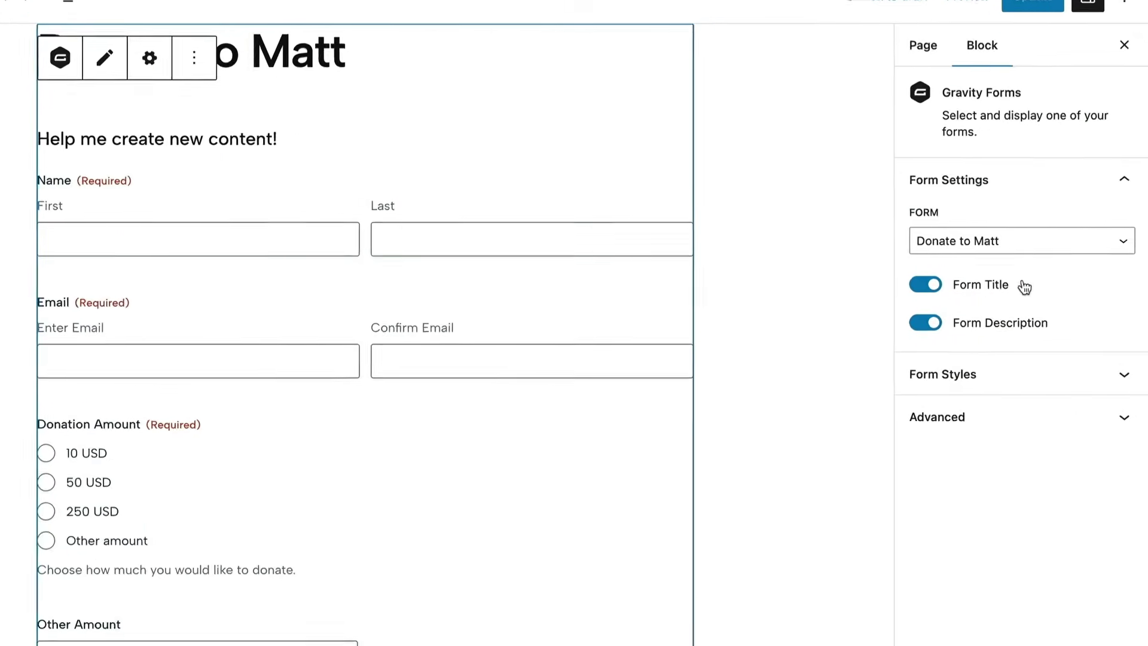
left_click(874, 285)
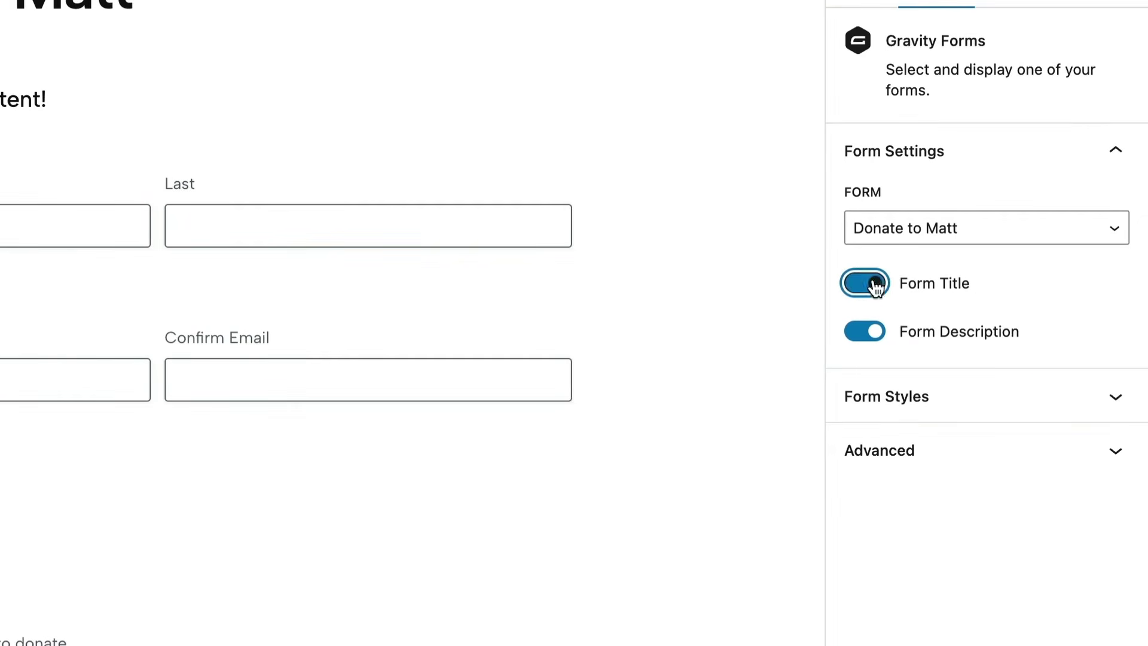
left_click(873, 333)
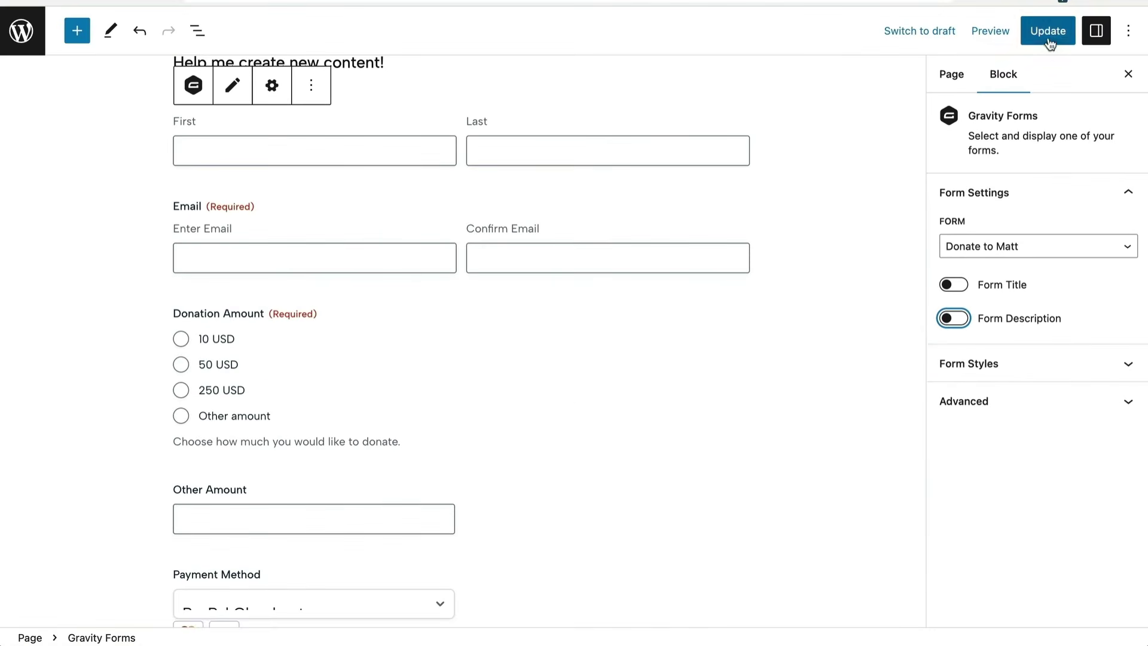
- Update the published donation page with the changed Gravity Forms block settings
left_click(1046, 37)
scroll(600, 193, "up", 3)
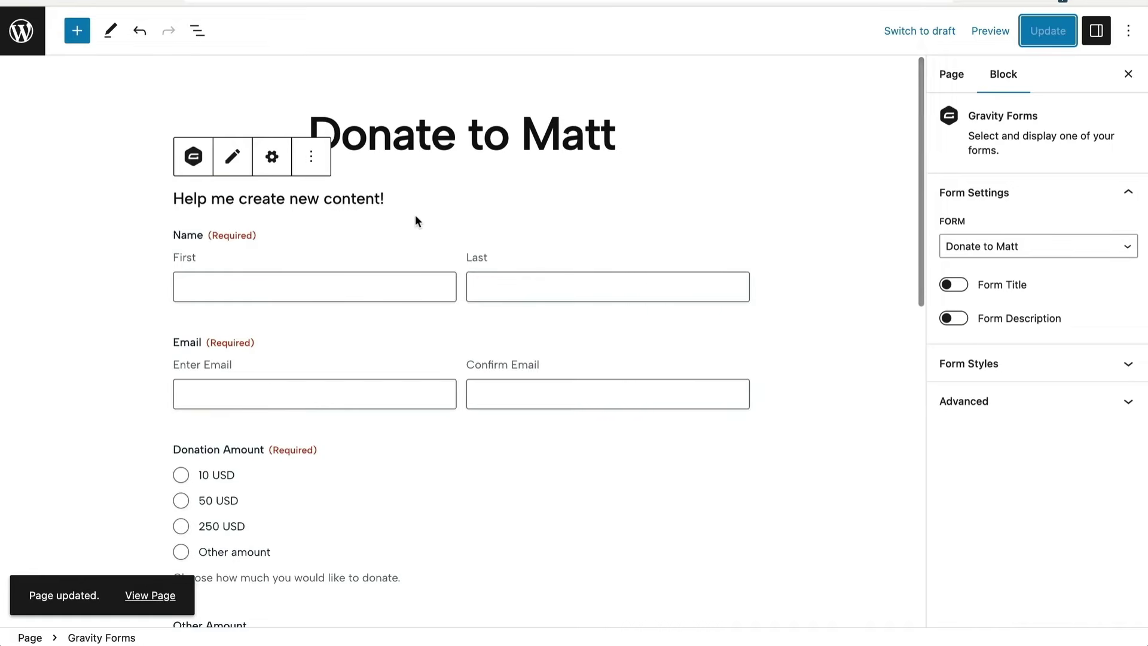
left_click(550, 171)
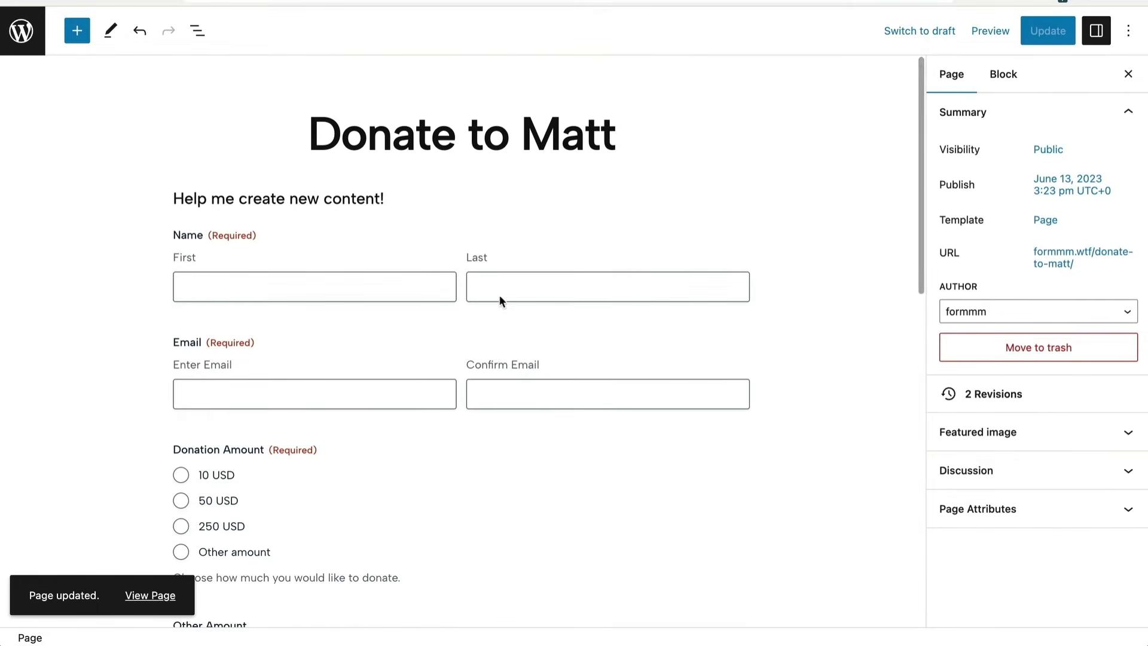
- Leave the page editor and open the donation form for editing from the Gravity Forms list
left_click(21, 31)
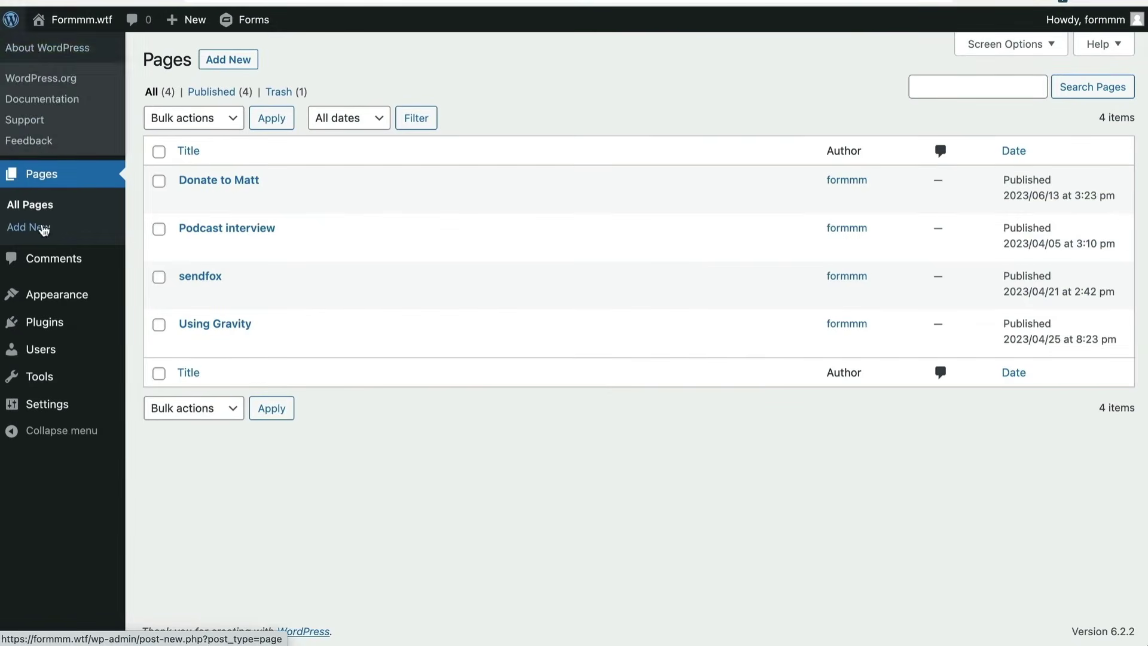
mouse_move(78, 142)
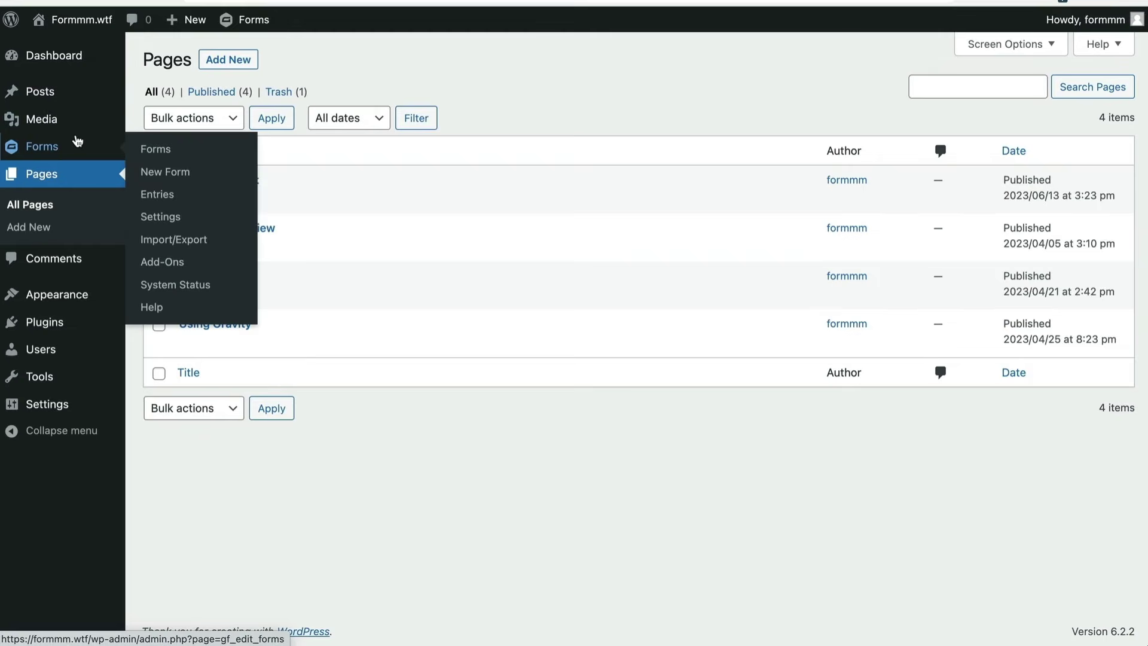
left_click(180, 158)
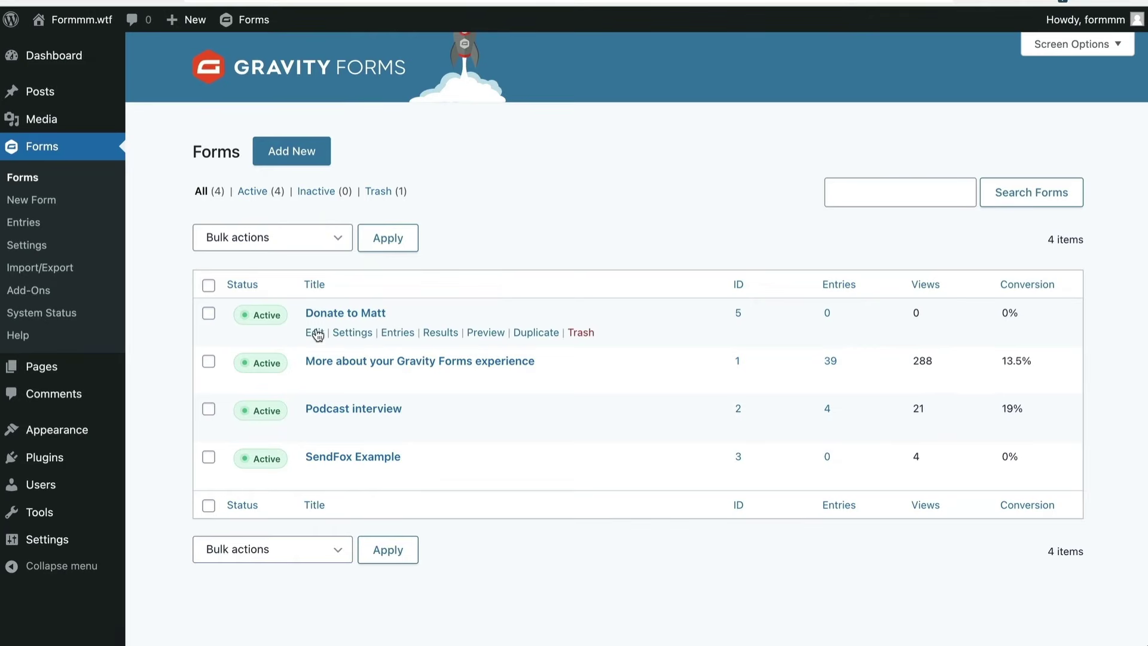
left_click(314, 334)
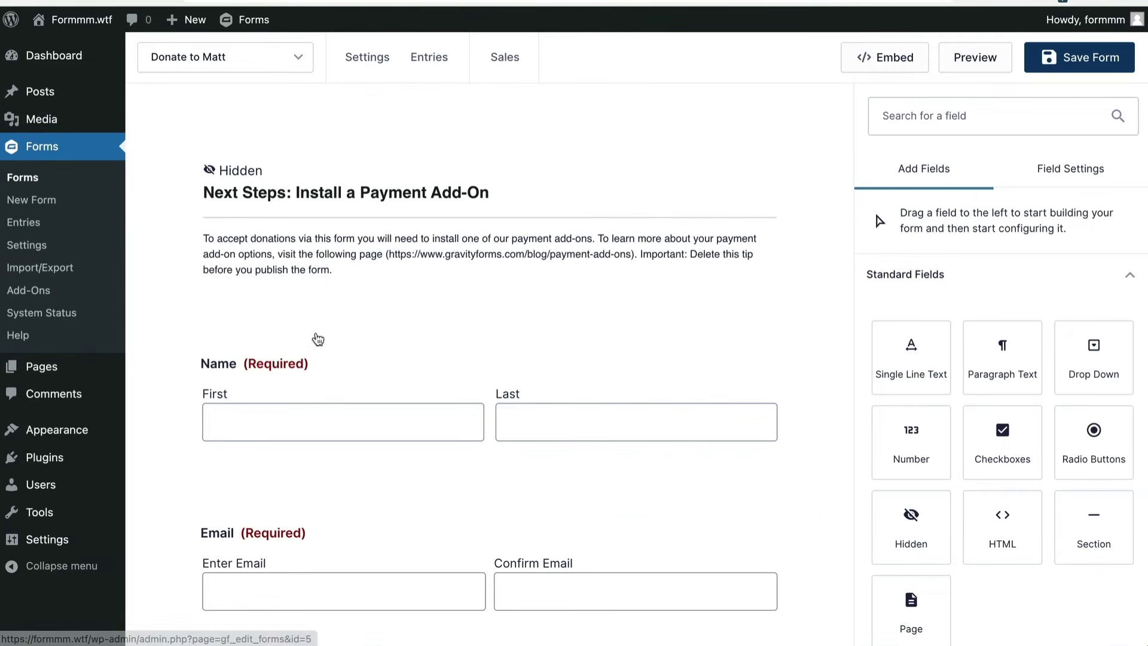
- Turn off Display Other Payment Buttons in the Payment Method field's supported payment methods and save the form
scroll(835, 397, "down", 15)
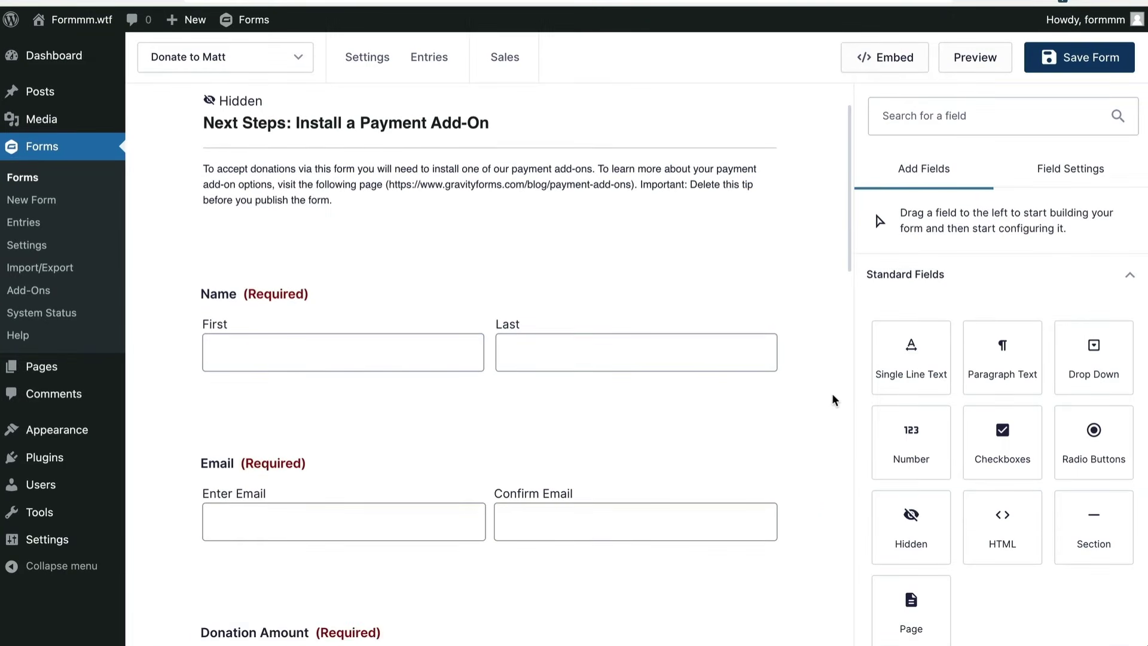
left_click(445, 206)
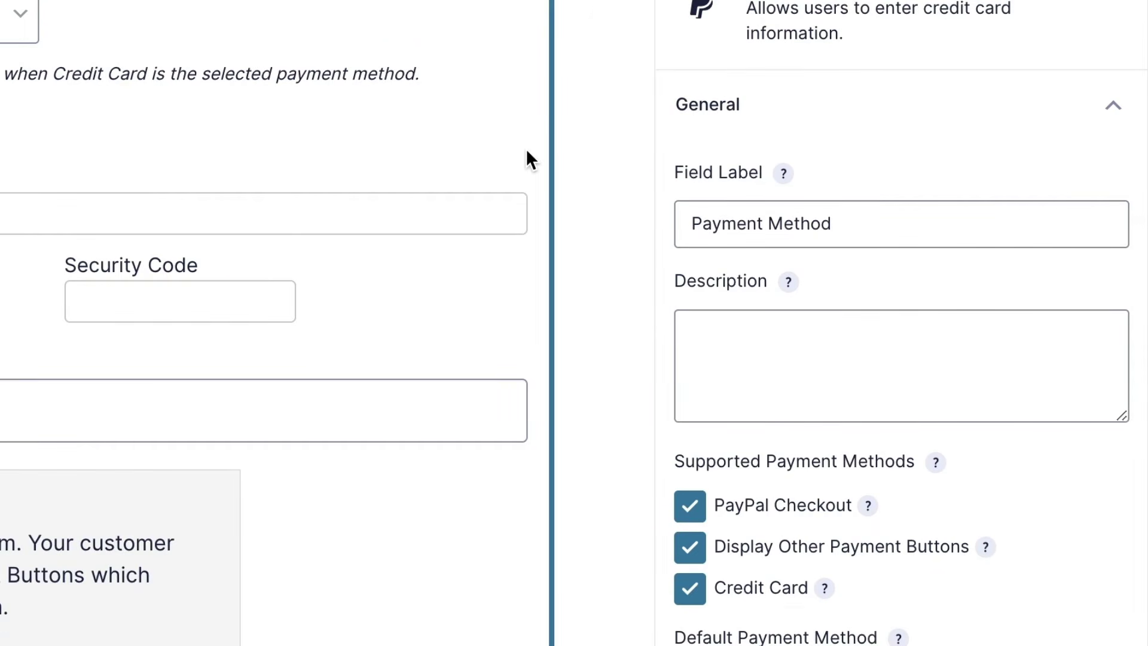
scroll(460, 199, "down", 3)
scroll(767, 340, "down", 5)
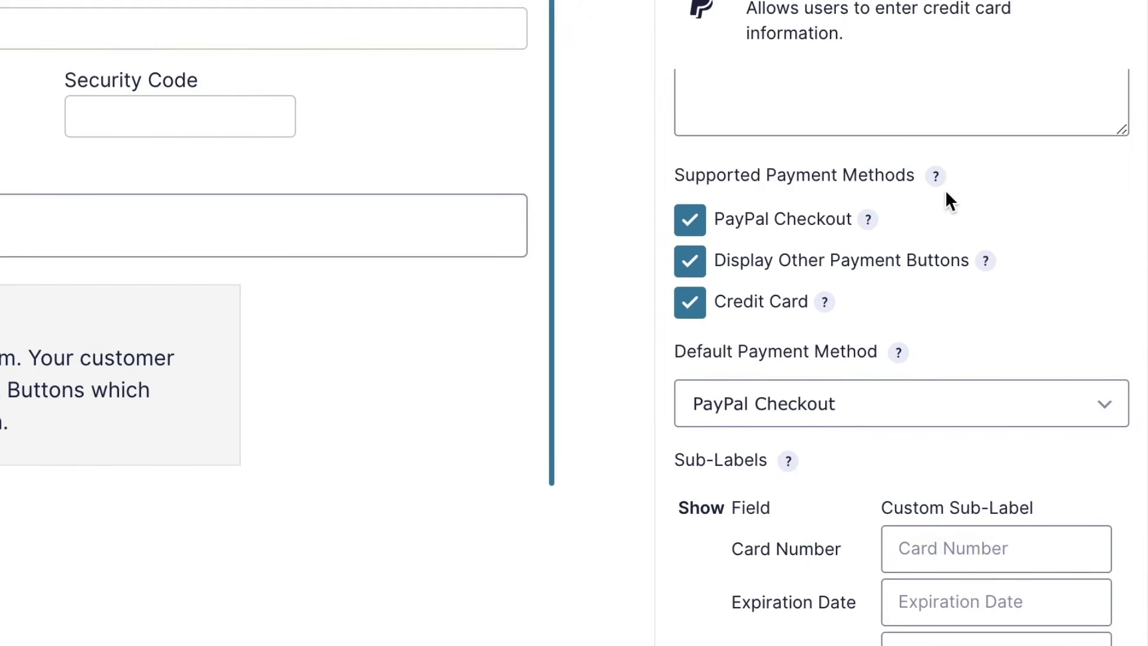
mouse_move(865, 220)
left_click(693, 264)
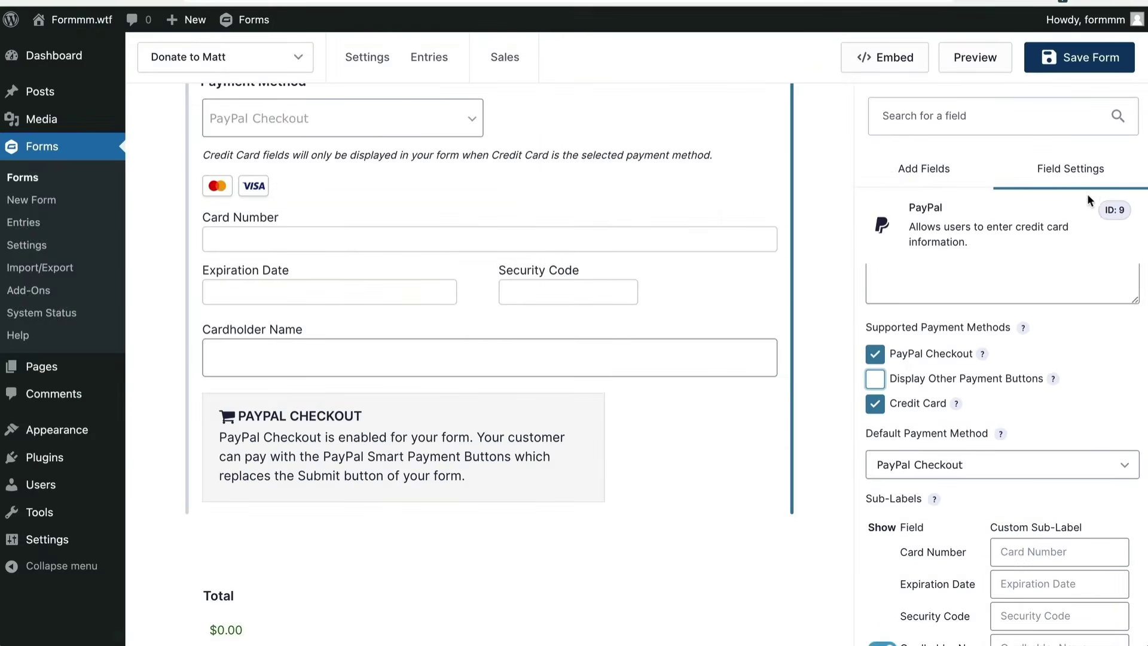
left_click(1082, 61)
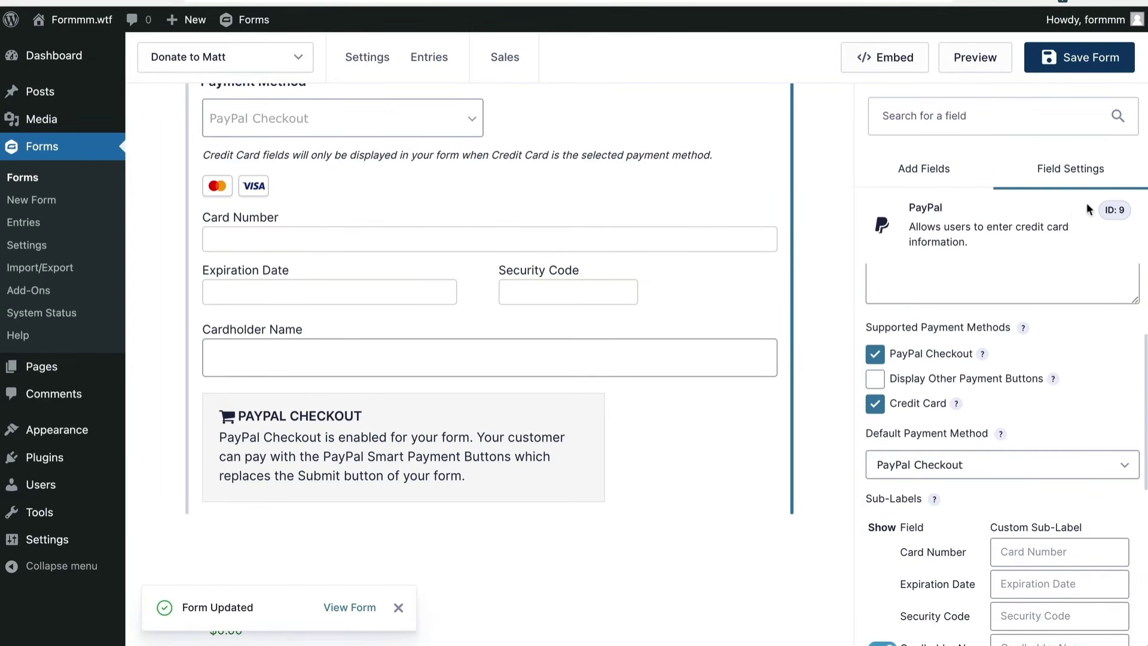
- Visit the live donation page on the site and select 10 USD to check which payment buttons are offered
mouse_move(71, 27)
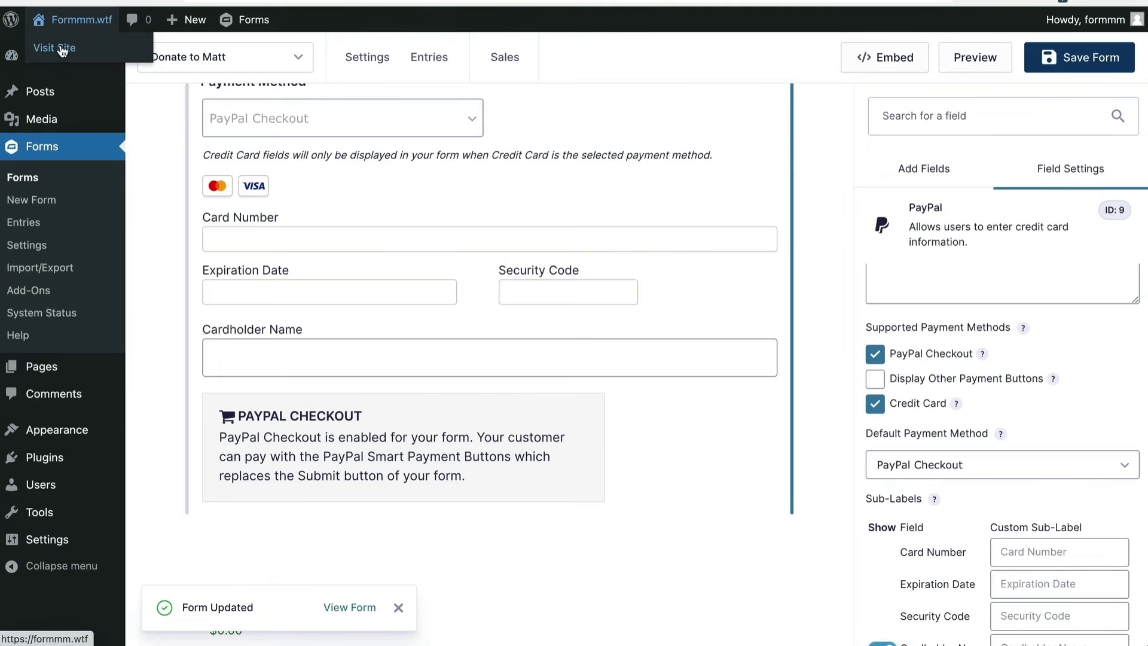
left_click(62, 49)
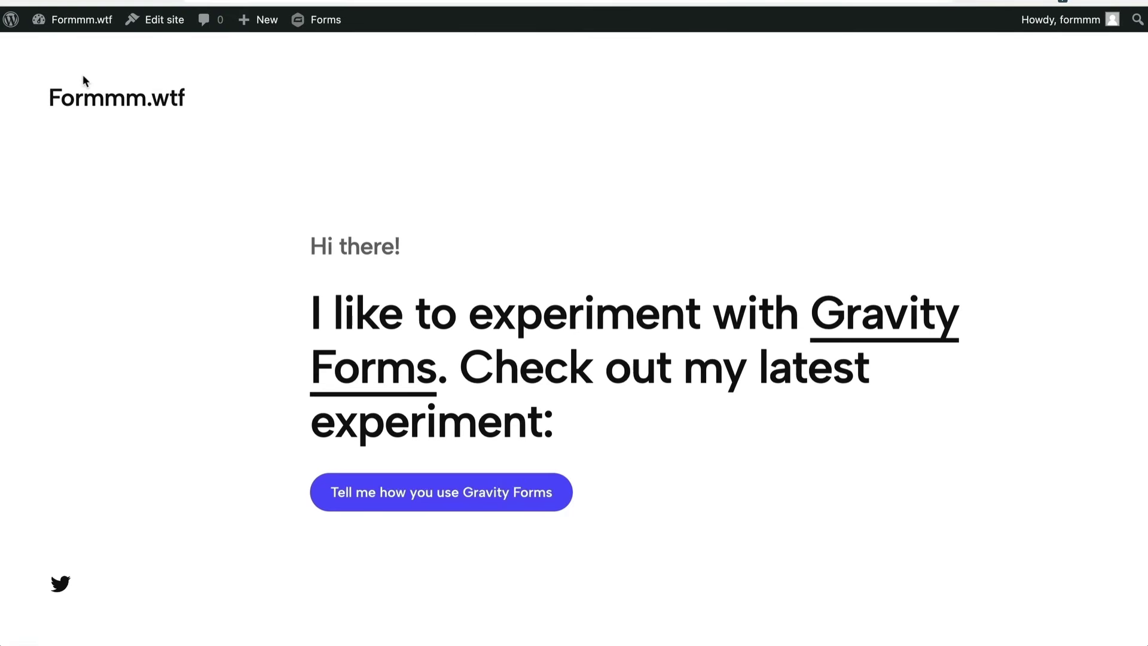
type("dona")
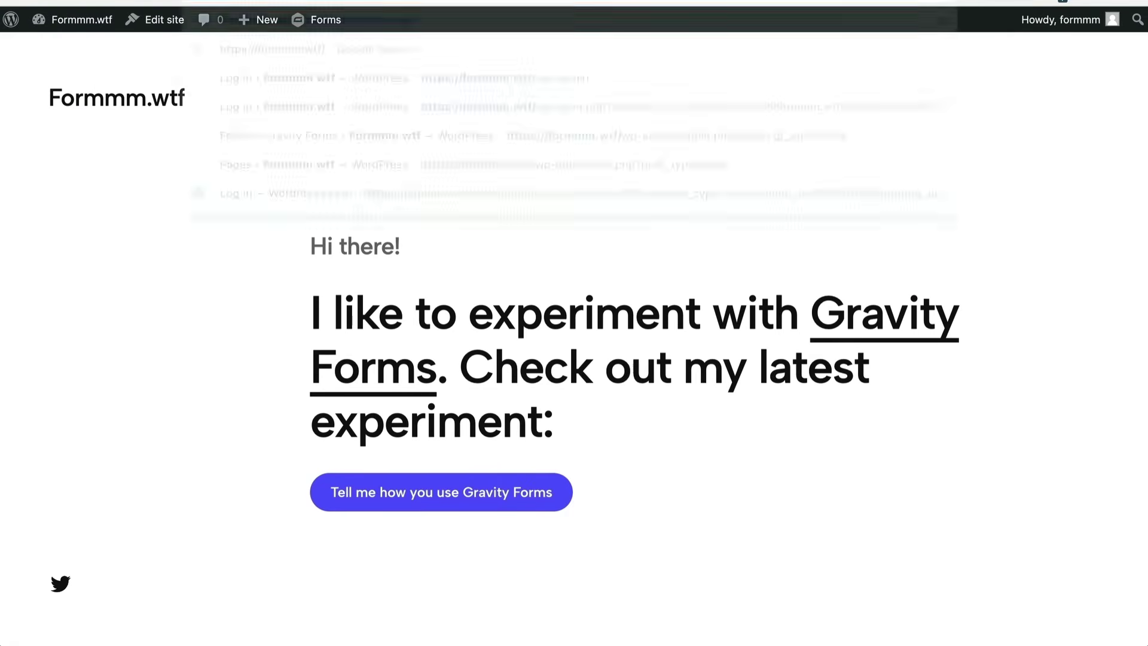
key("Return")
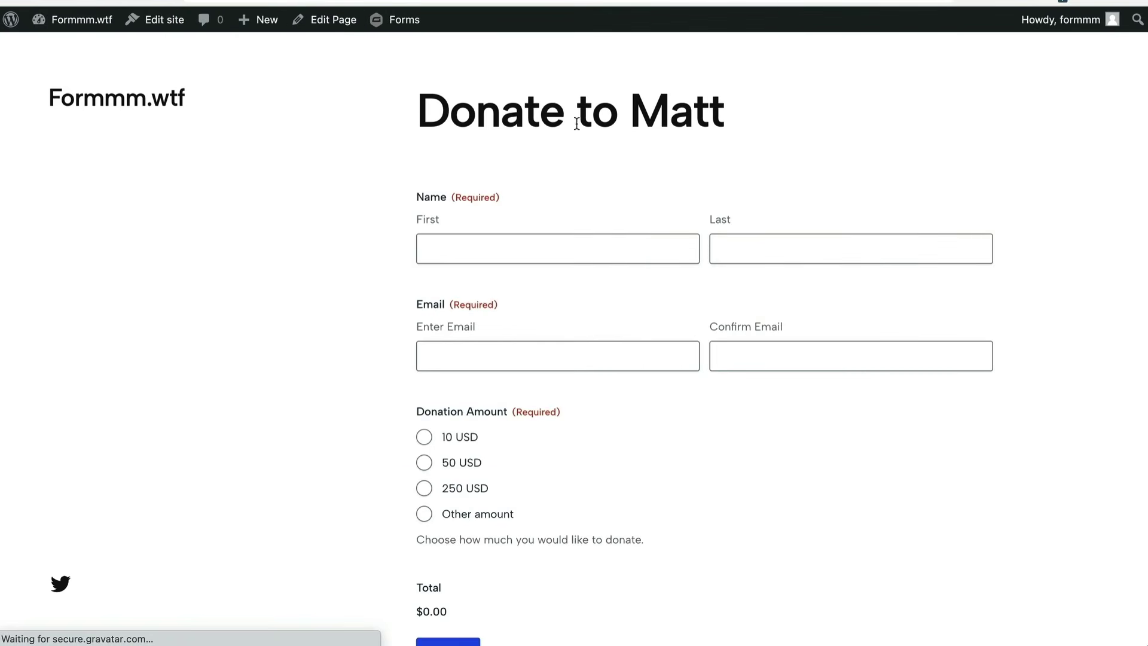
scroll(620, 229, "down", 4)
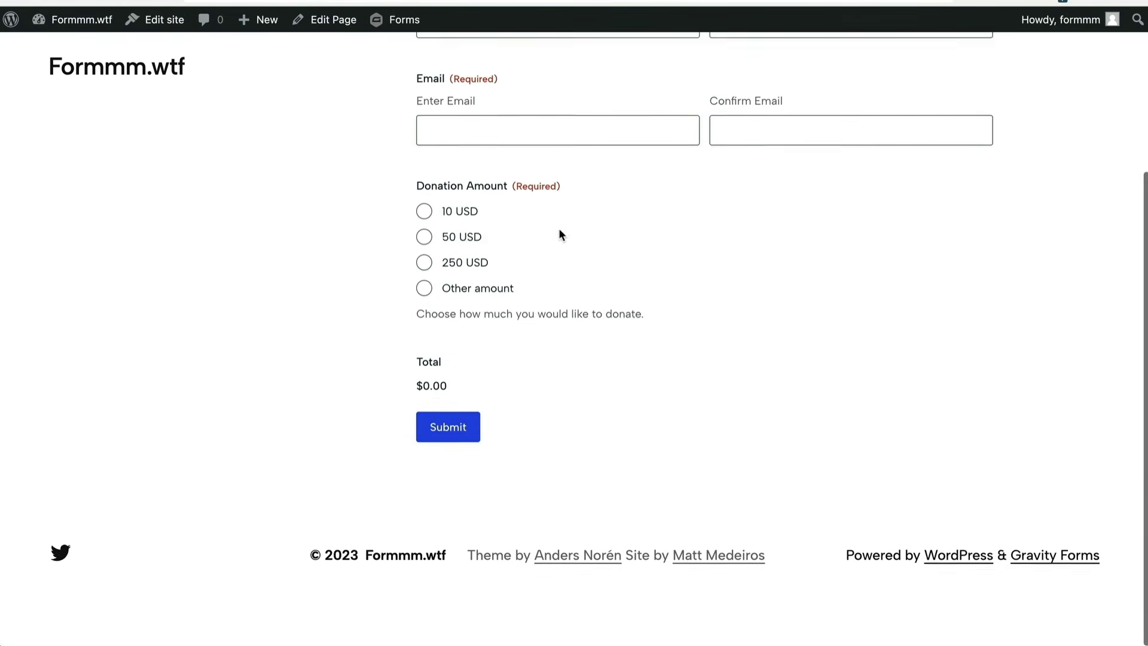
left_click(424, 217)
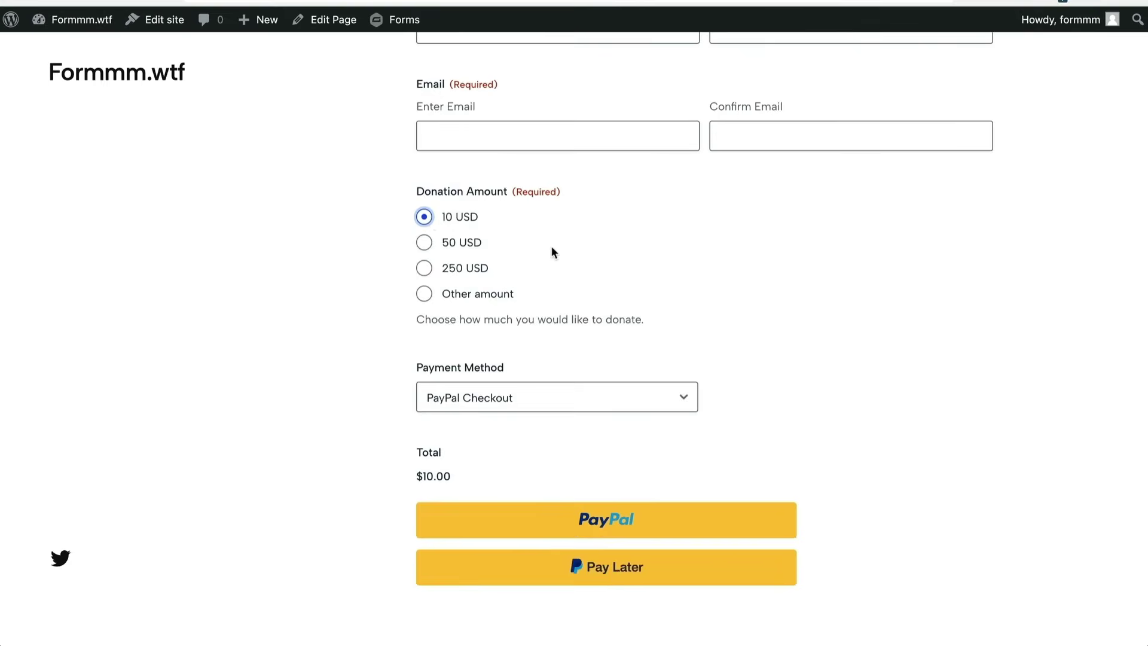
scroll(592, 321, "down", 2)
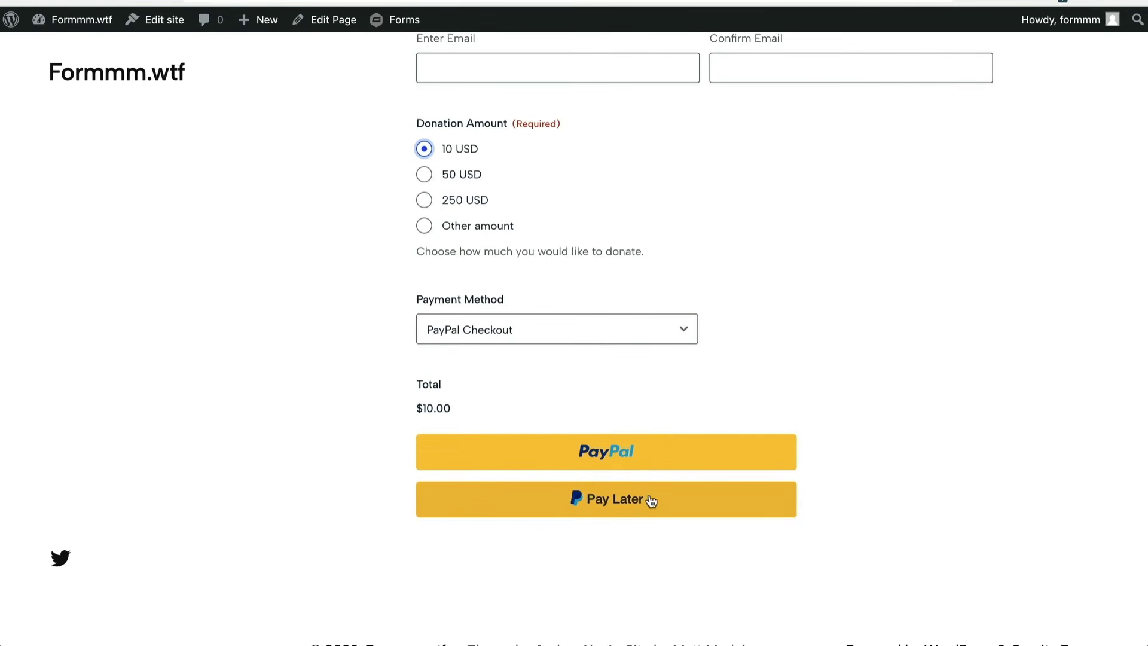
- Switch the live form's payment method to Credit Card and back to PayPal Checkout to compare the two views
left_click(626, 329)
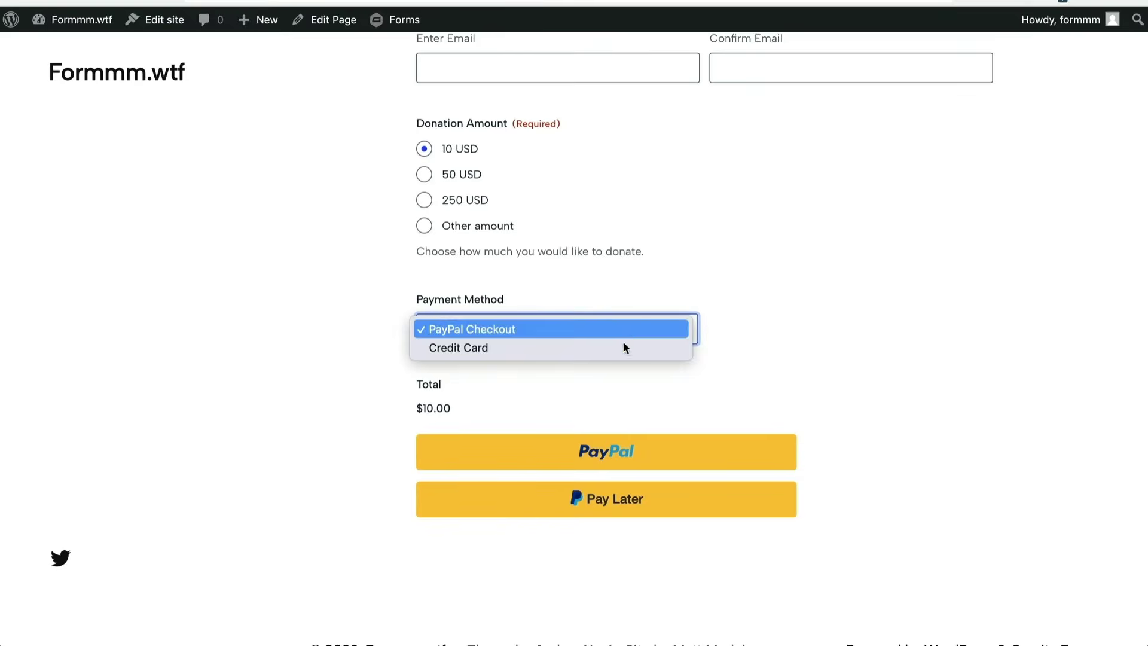
left_click(620, 345)
left_click(629, 329)
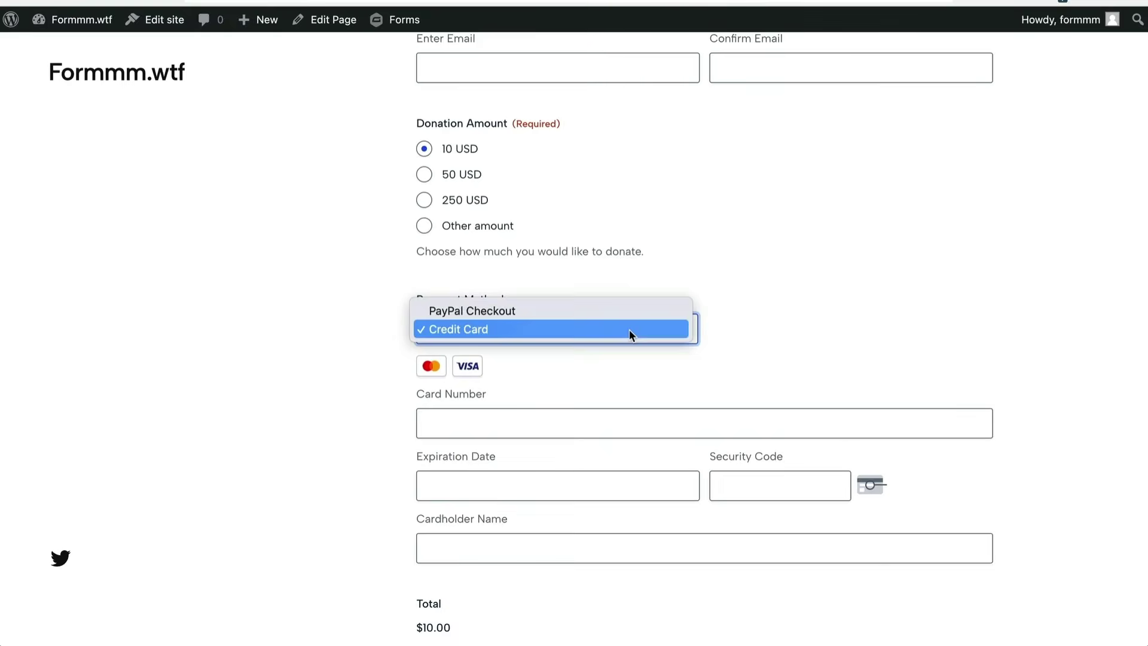
left_click(634, 310)
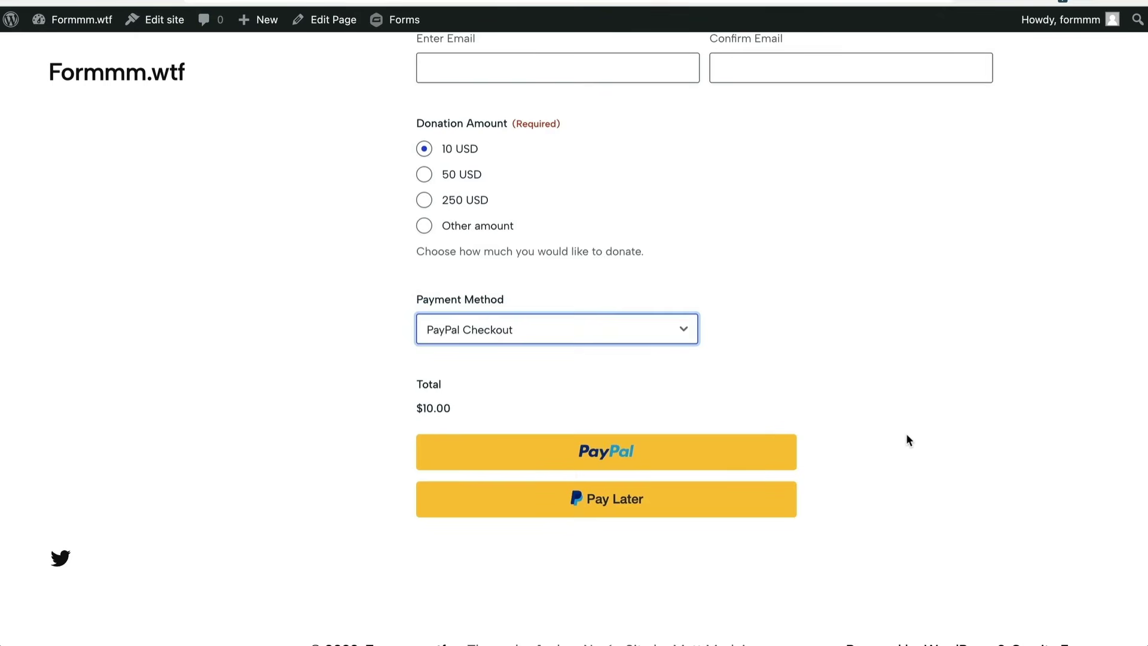
scroll(905, 439, "down", 3)
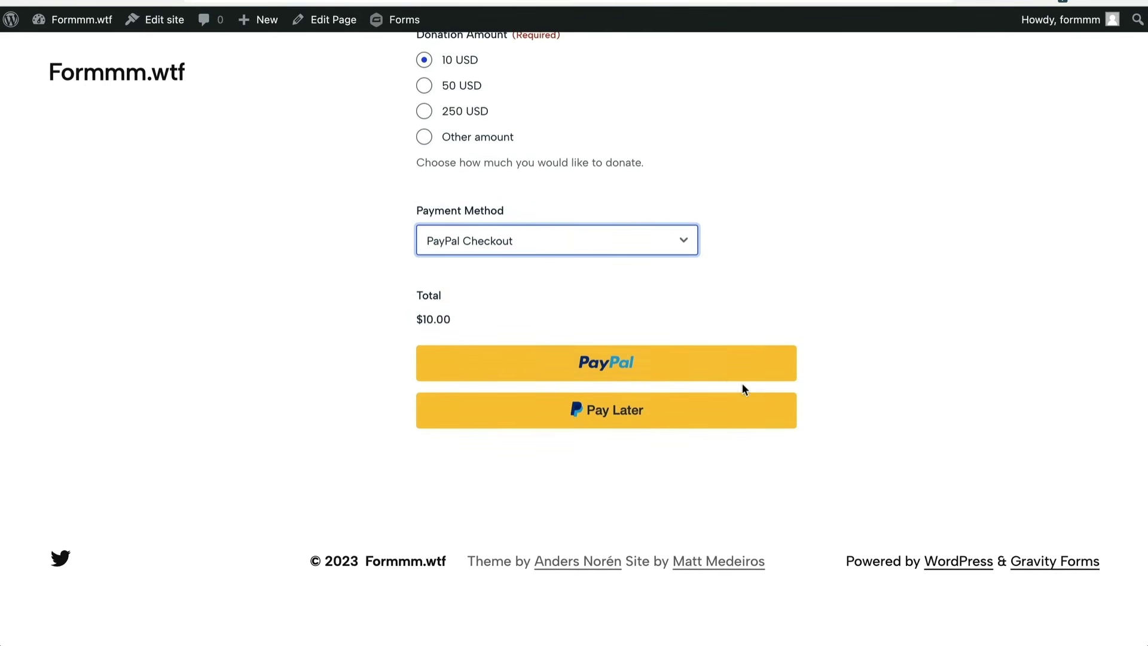
scroll(558, 369, "up", 6)
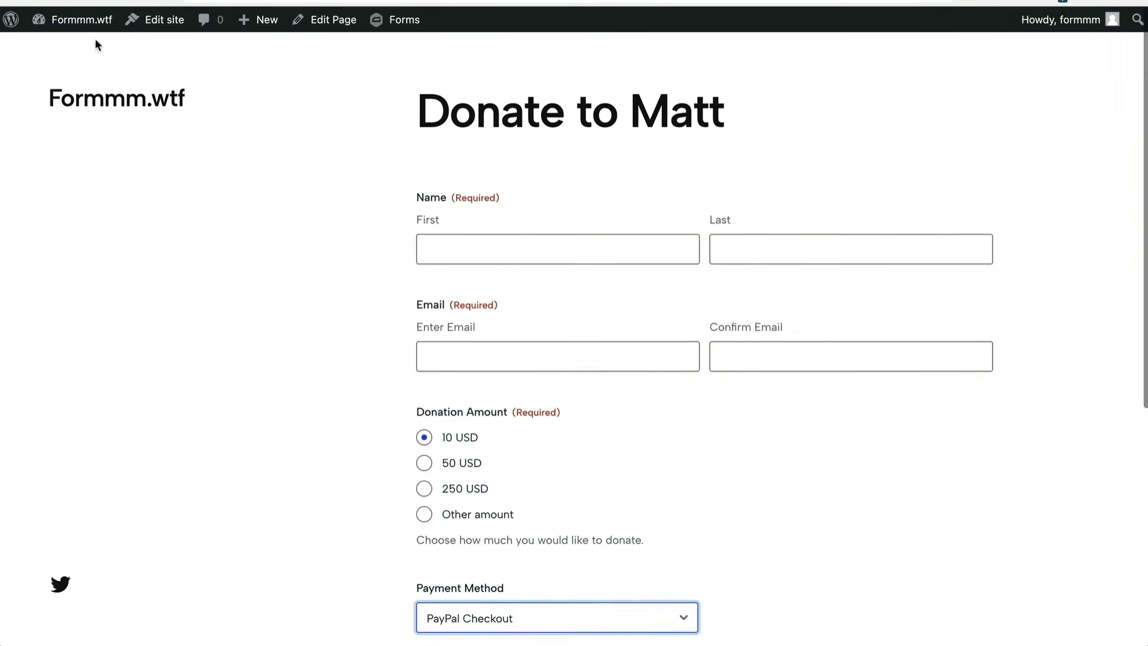
- Return to the WordPress dashboard and reopen the donation form in the Gravity Forms editor
mouse_move(79, 21)
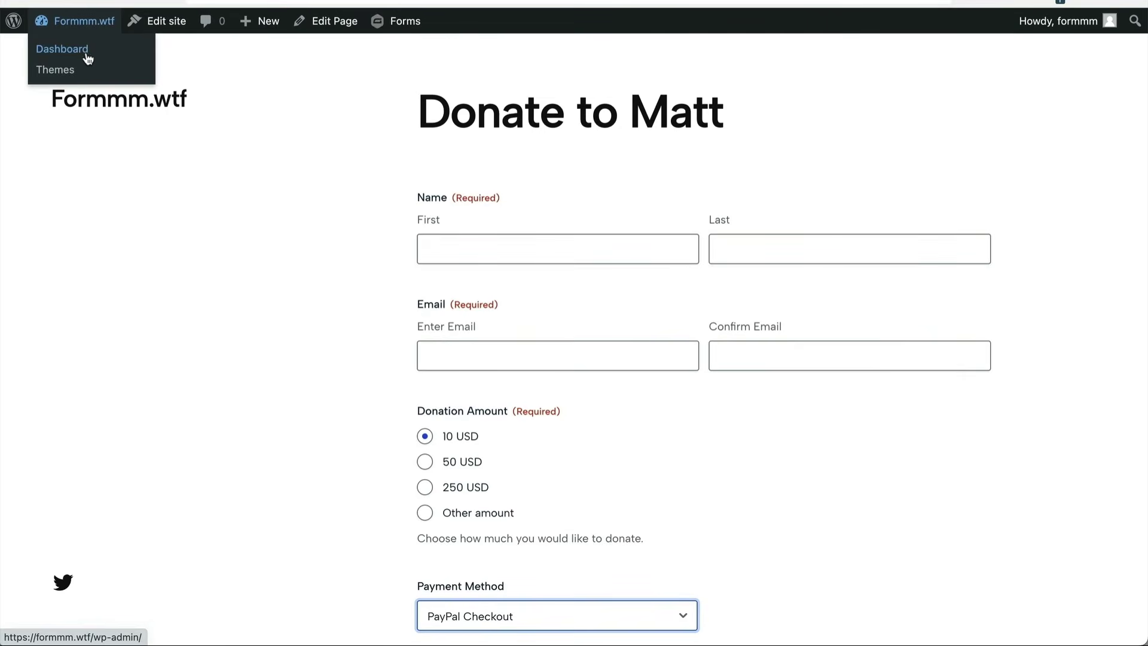
left_click(87, 57)
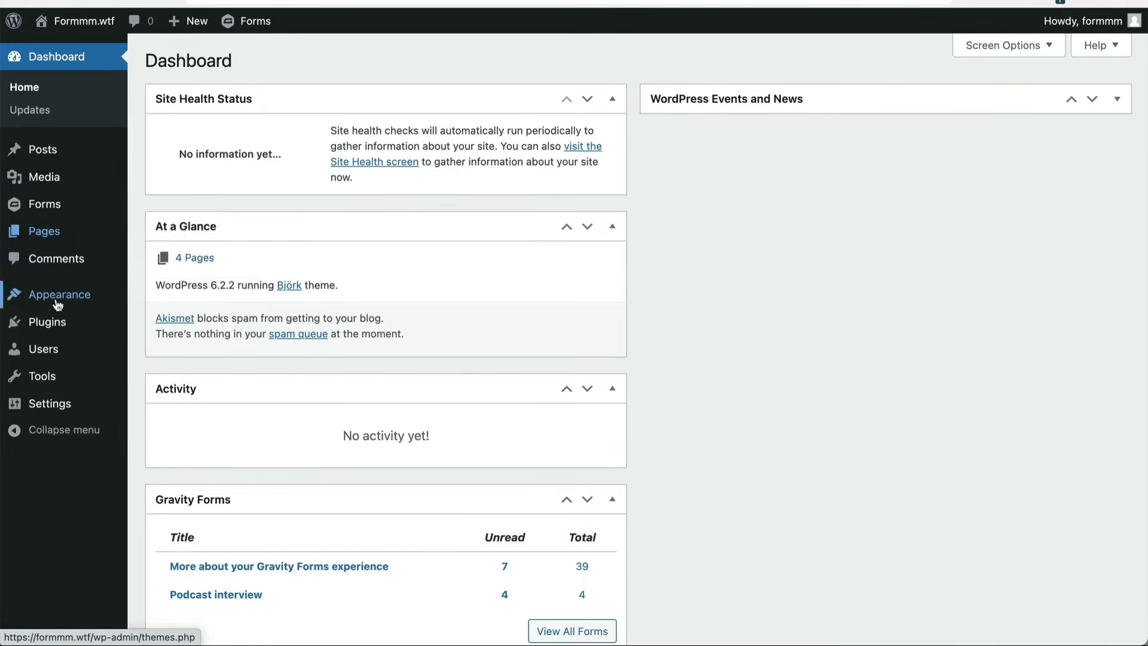
mouse_move(70, 203)
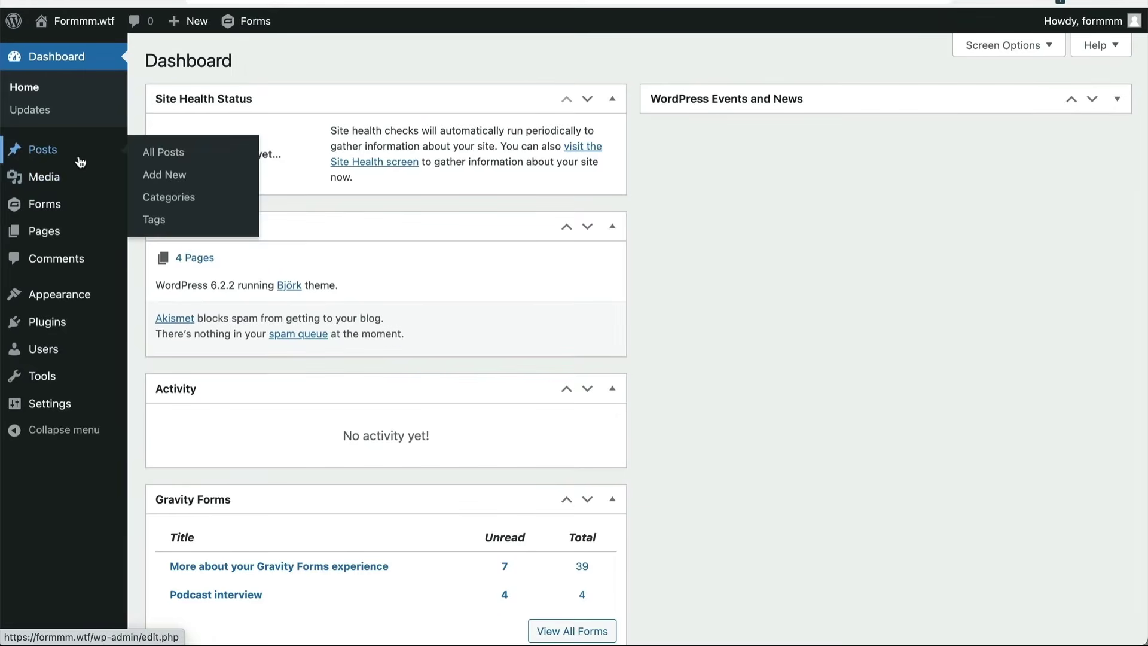
mouse_move(79, 172)
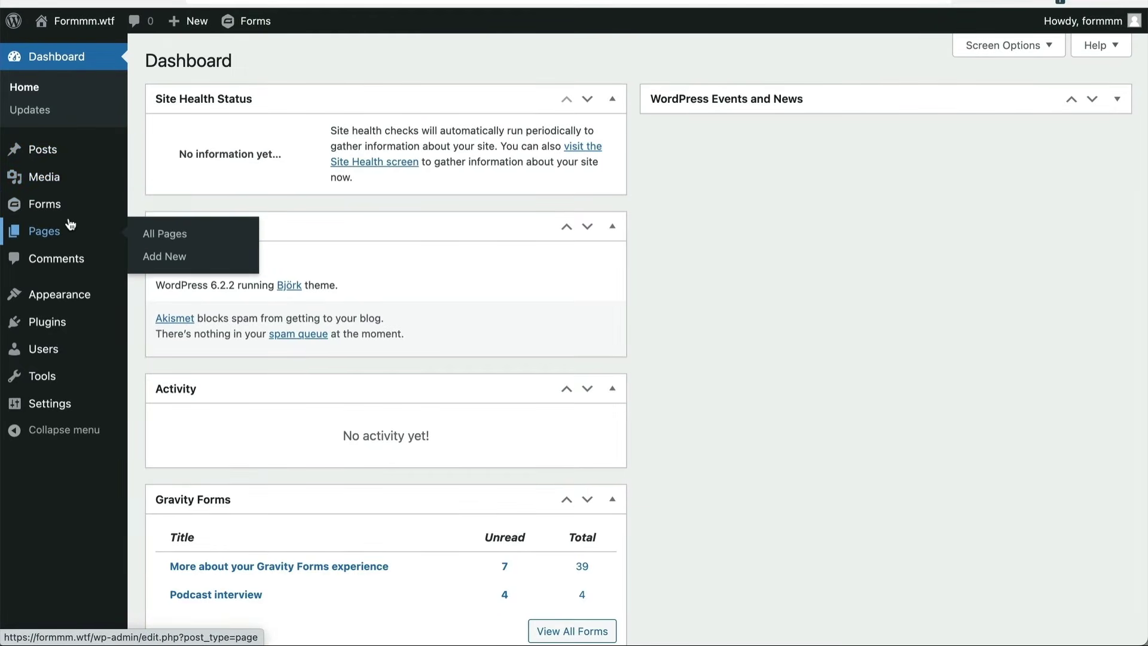
left_click(150, 208)
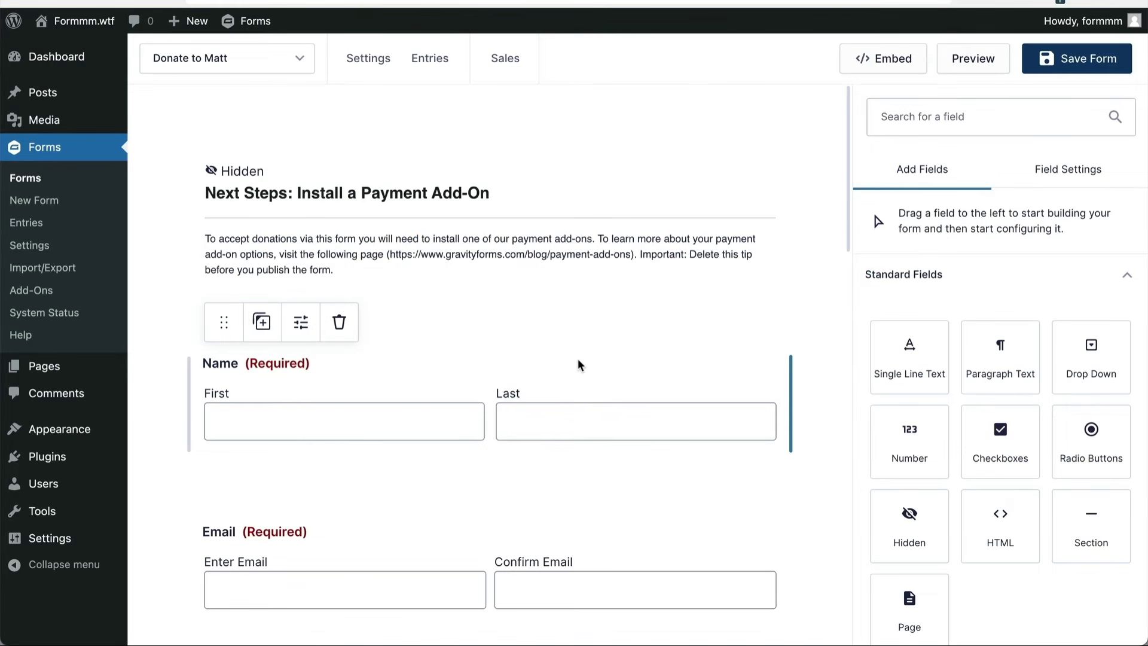
- Select the Donation Amount field in the form and review its field settings
scroll(578, 365, "down", 6)
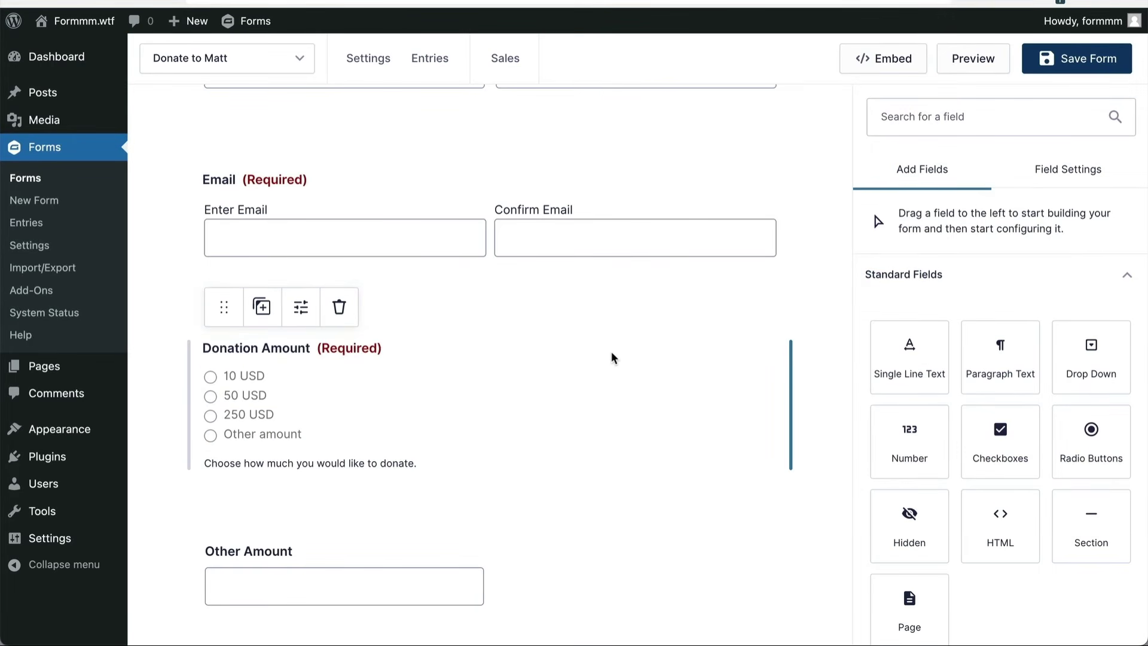
left_click(602, 371)
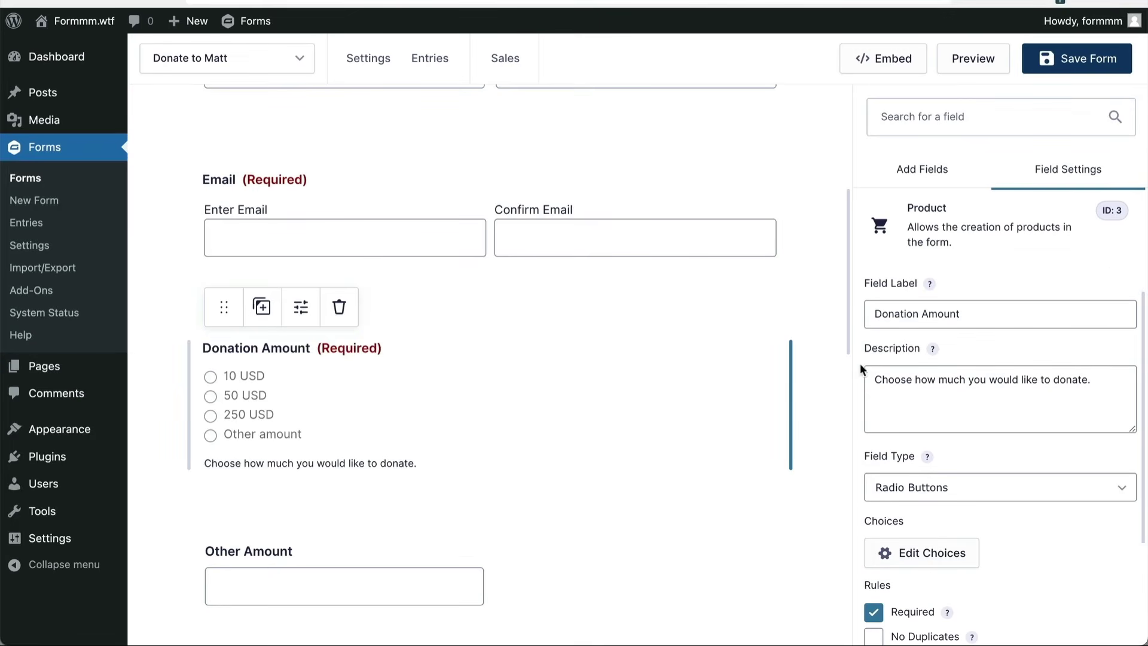
scroll(547, 245, "up", 3)
scroll(548, 245, "down", 10)
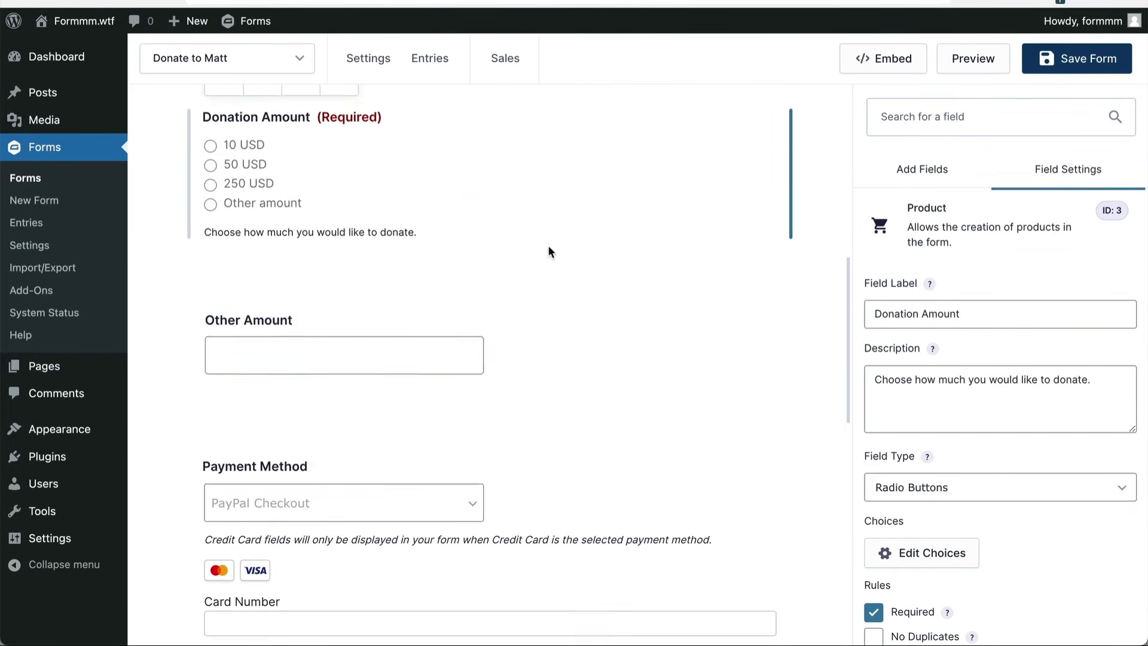
- Set the Payment Method field's default payment method to Credit Card
left_click(595, 299)
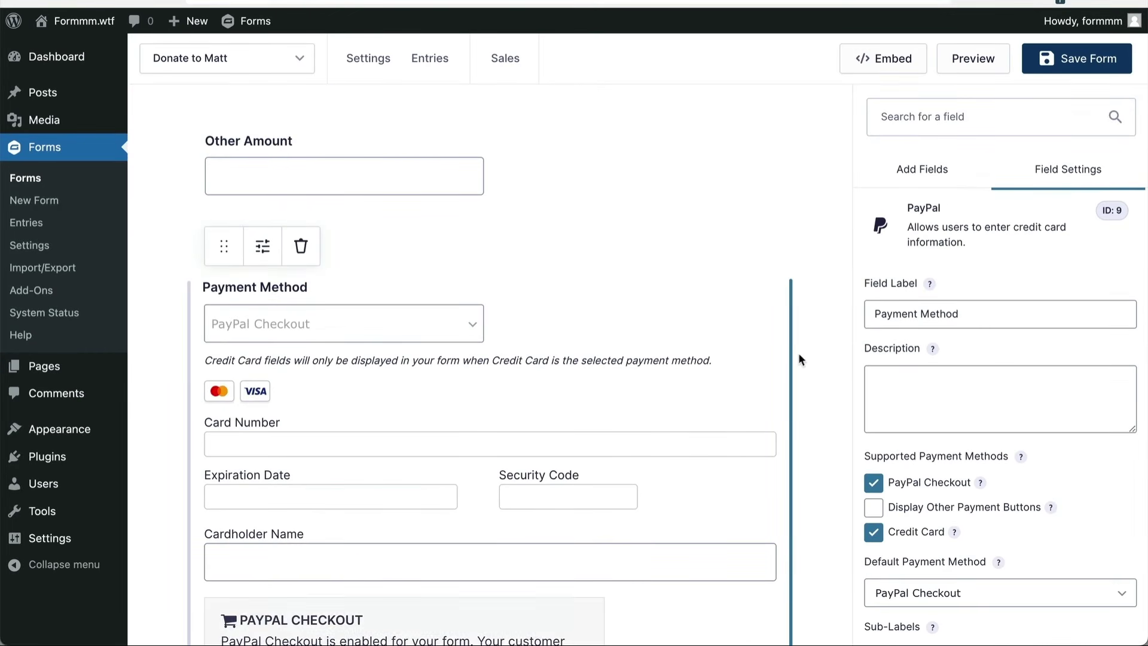
scroll(957, 505, "down", 2)
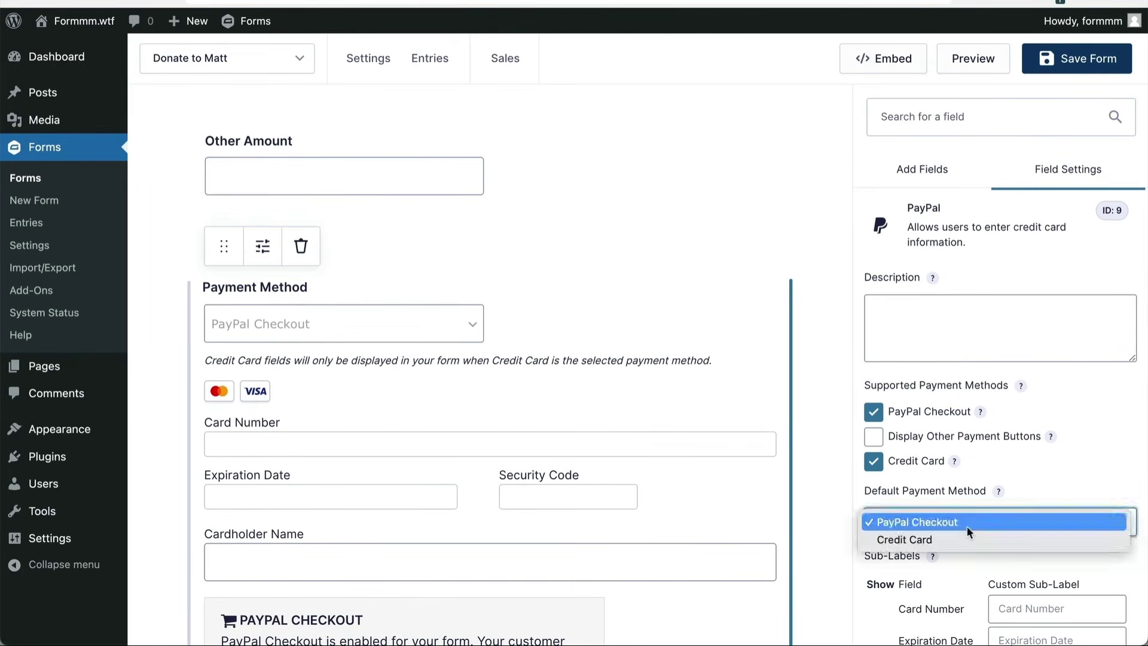
left_click(963, 526)
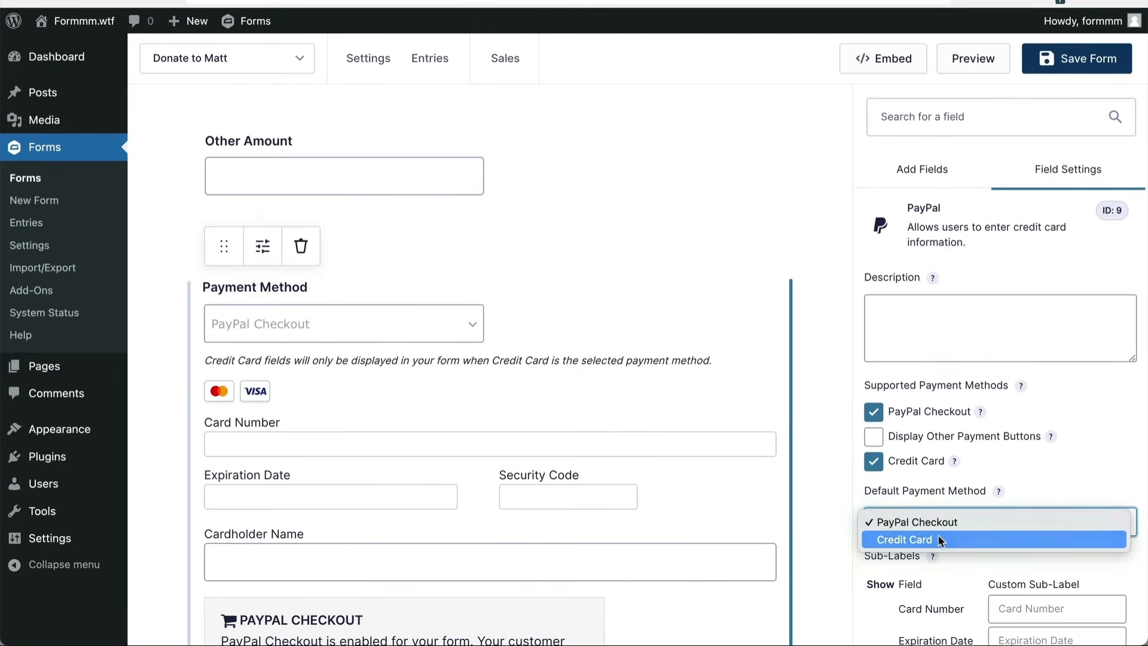
left_click(941, 540)
scroll(1046, 478, "down", 2)
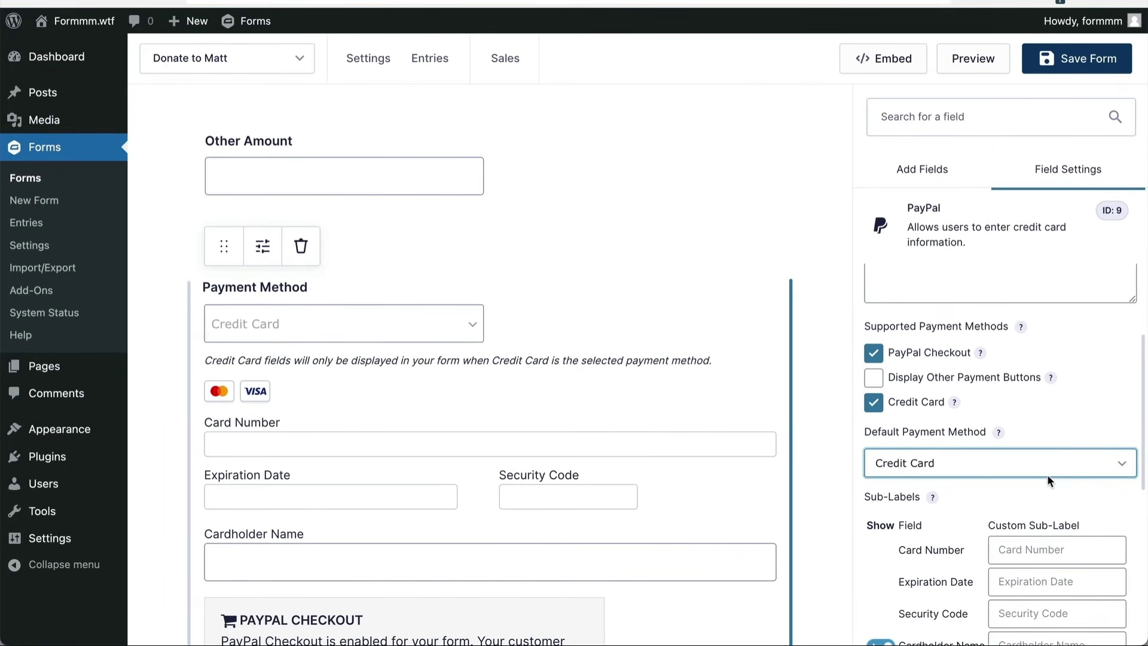
- Review the Payment Method field's sub-labels, supported credit cards and rules, and save the form
scroll(1064, 436, "down", 2)
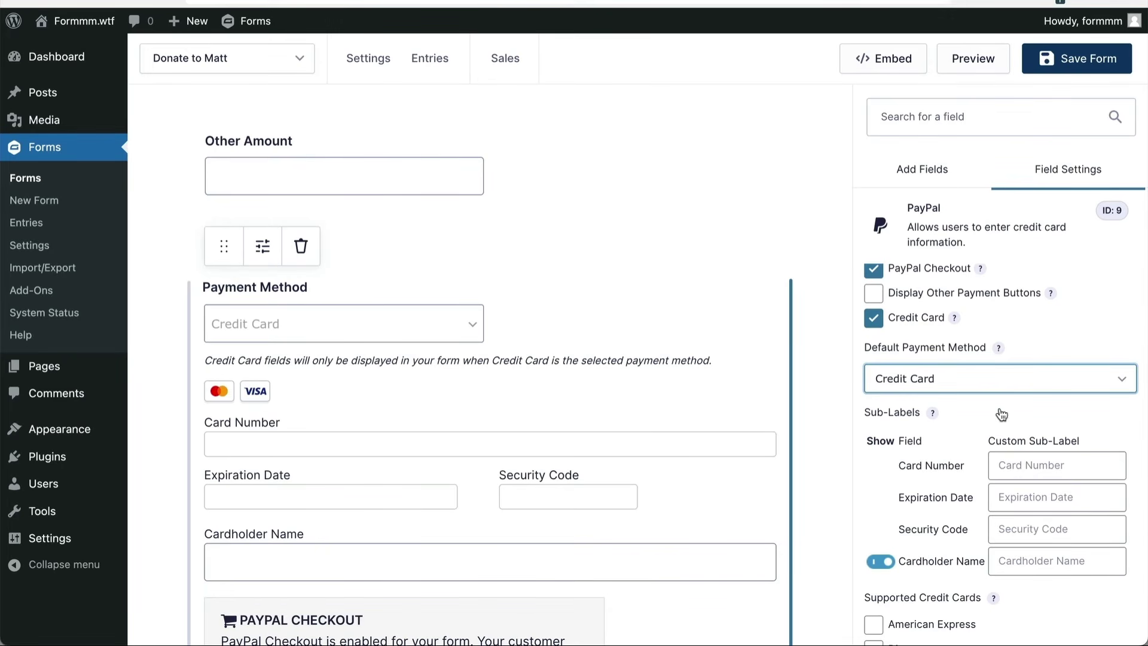
scroll(994, 454, "down", 3)
scroll(979, 532, "down", 2)
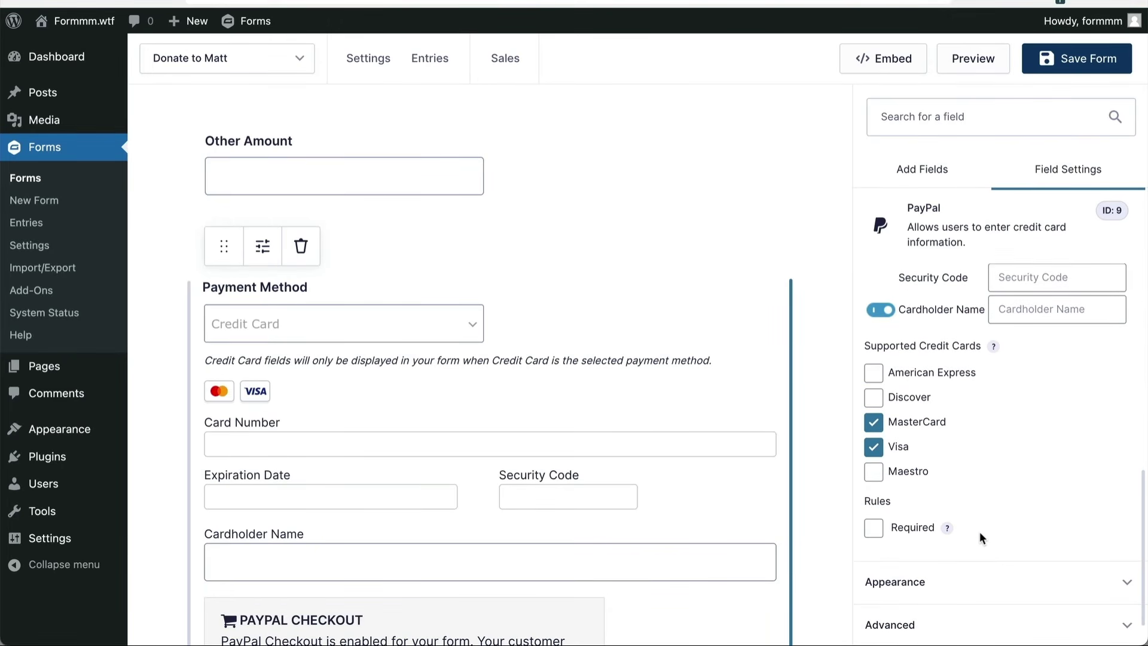
scroll(988, 428, "up", 1)
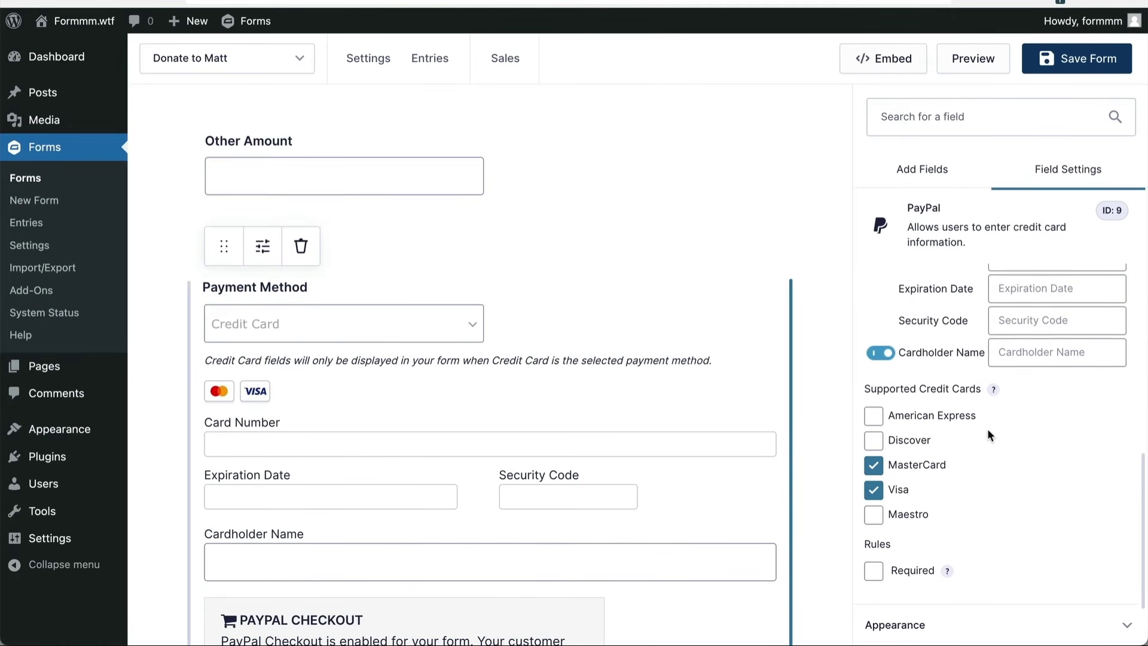
scroll(987, 428, "down", 1)
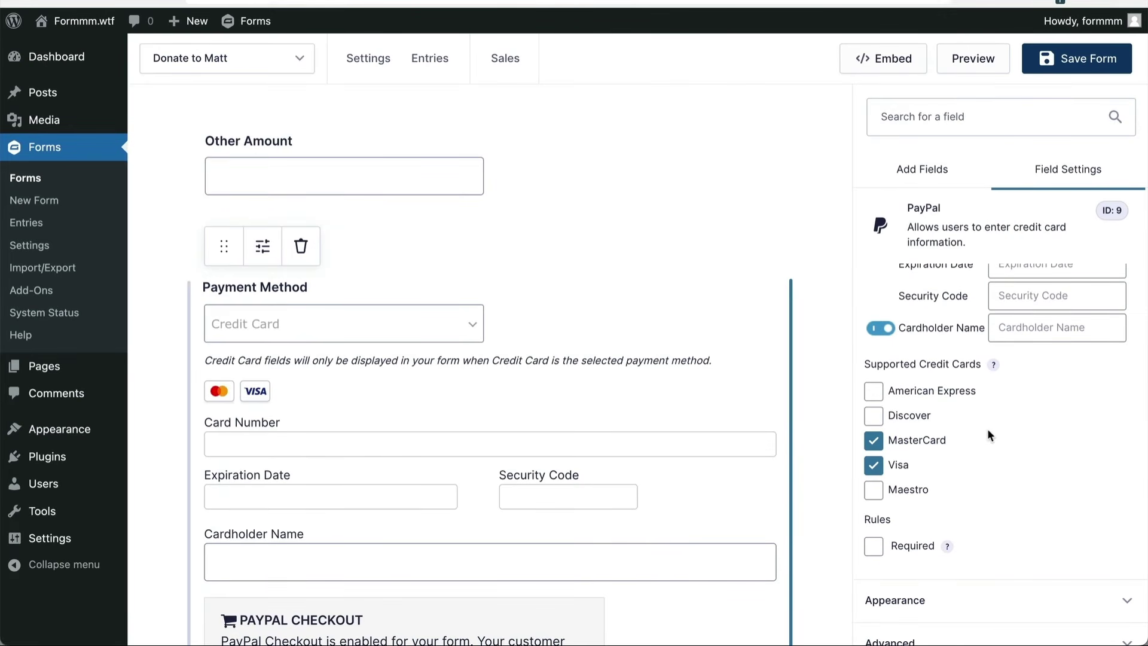
scroll(1008, 396, "up", 5)
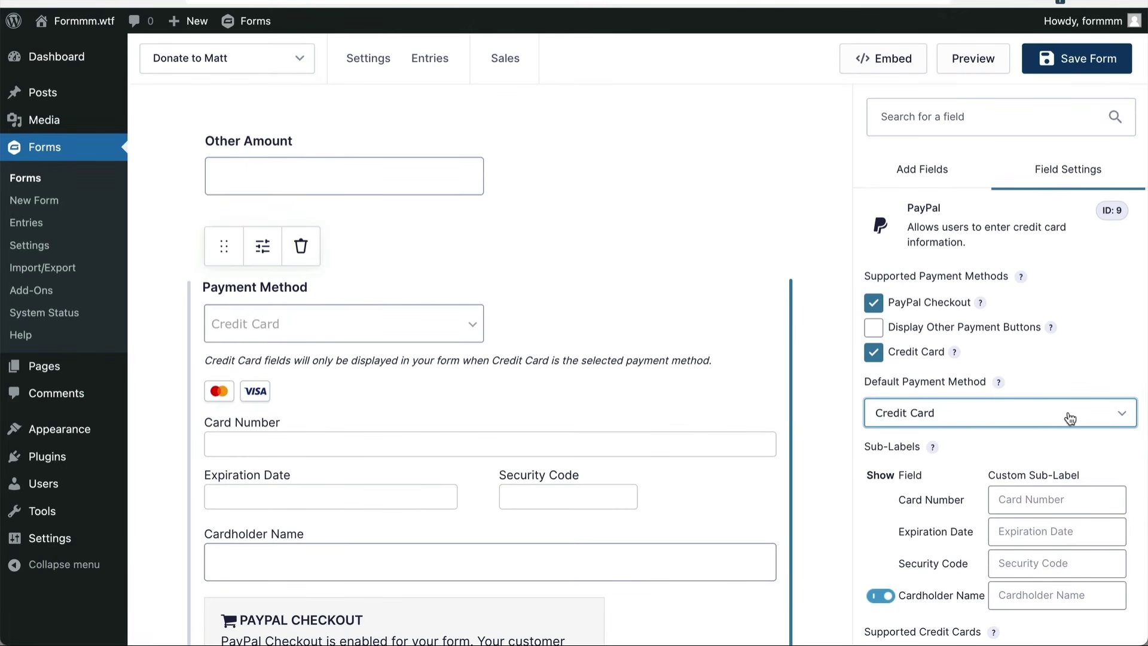
left_click(1076, 58)
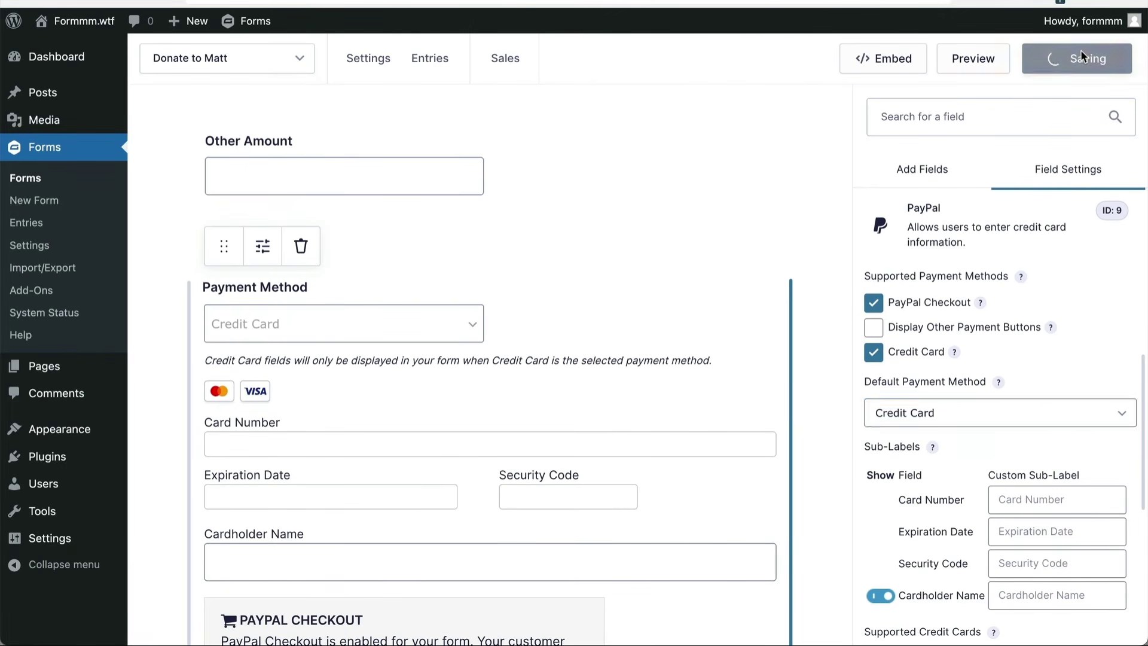
scroll(913, 414, "down", 5)
scroll(911, 407, "down", 2)
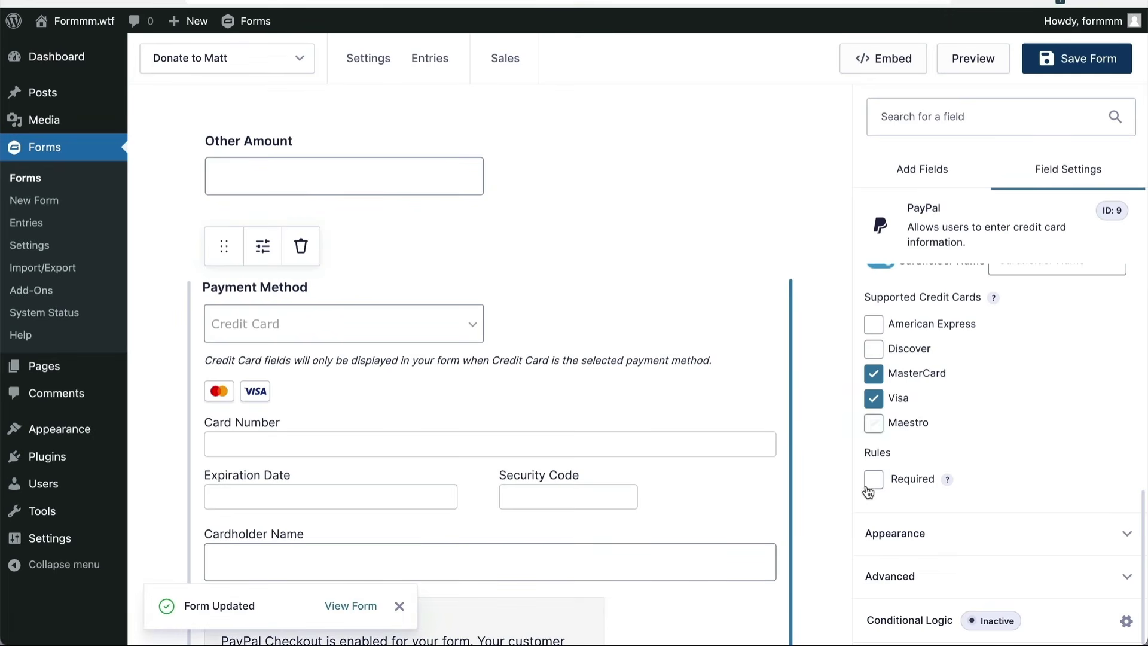
- Open the Donation Amount field's choices to review their labels, values and prices, then close them and deselect the field
scroll(621, 506, "up", 12)
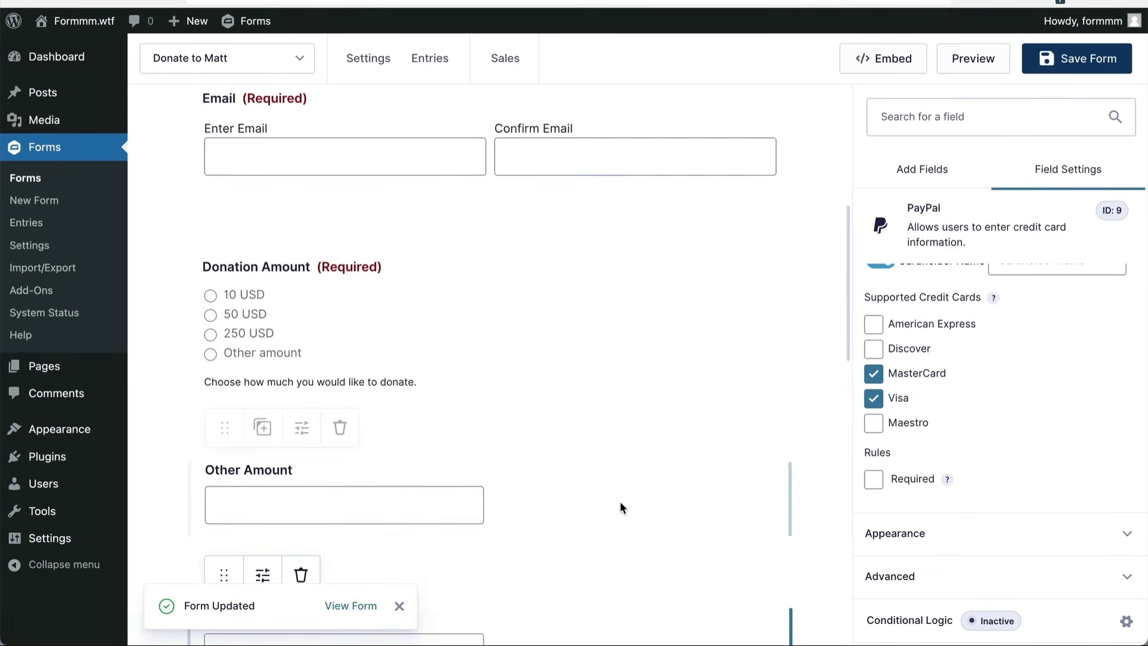
scroll(620, 507, "down", 6)
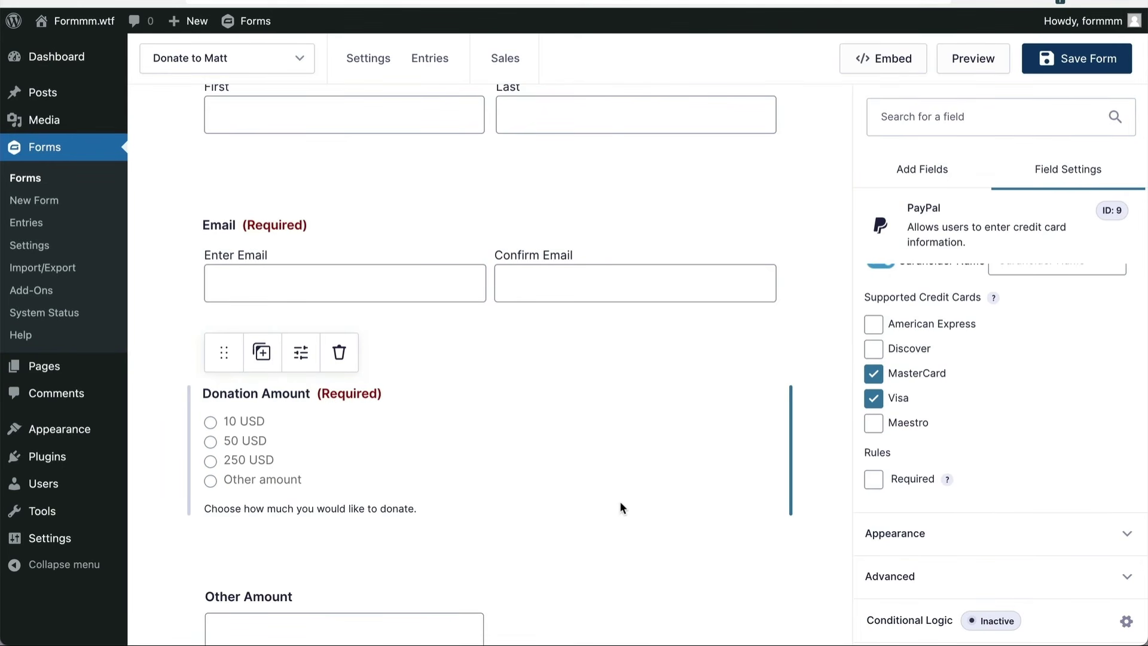
left_click(521, 492)
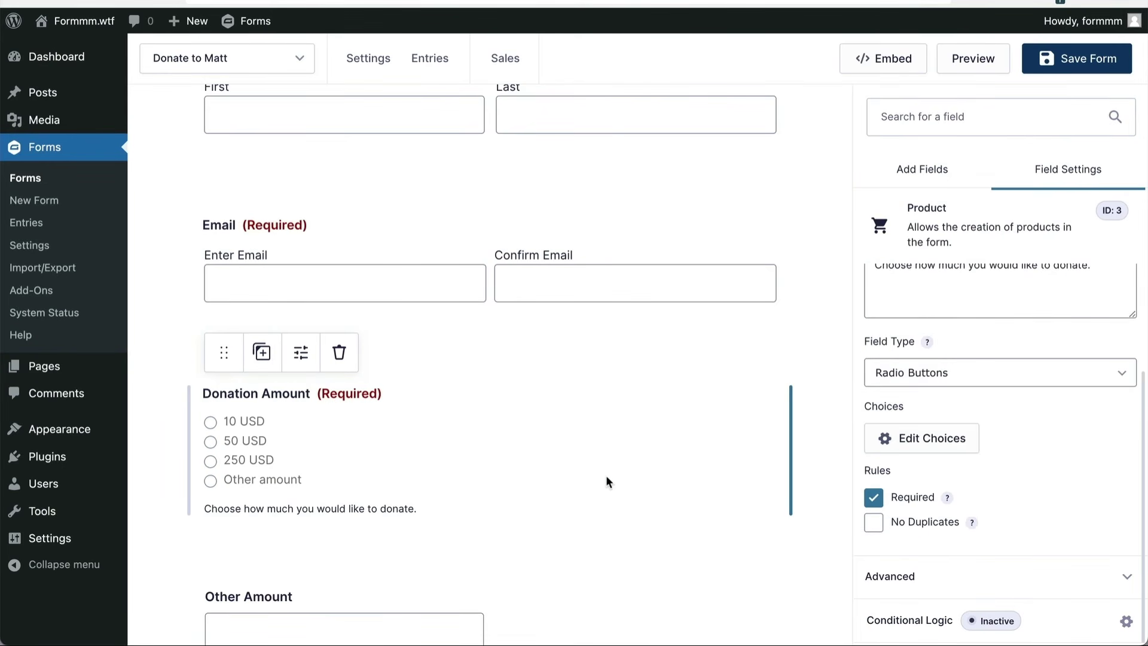
scroll(540, 512, "up", 2)
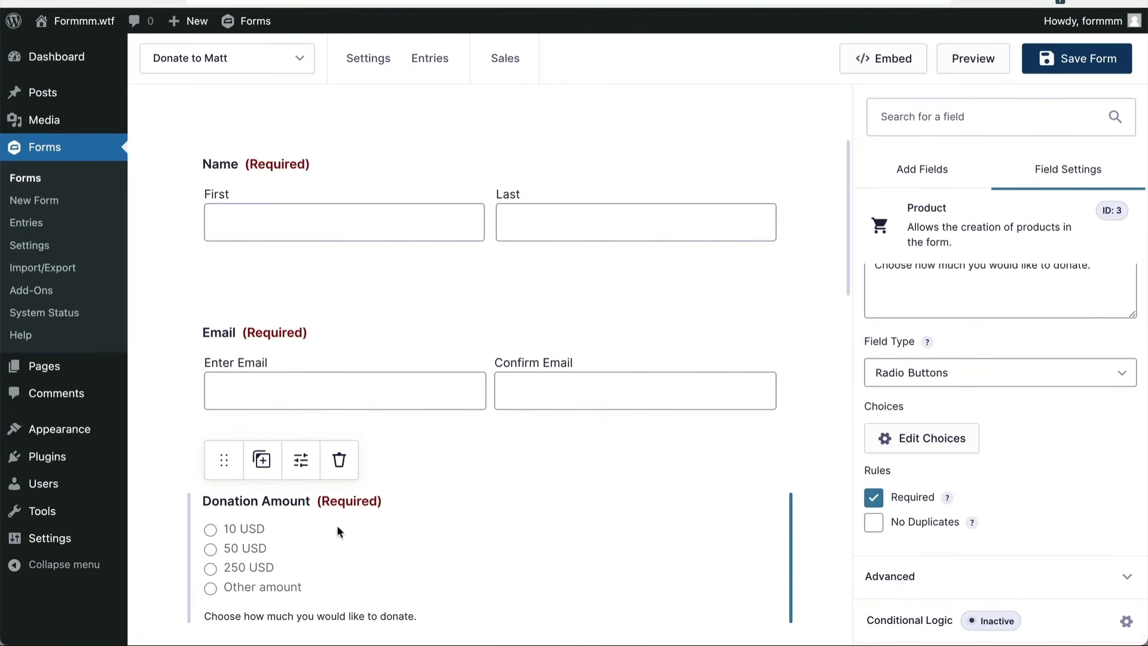
left_click(299, 459)
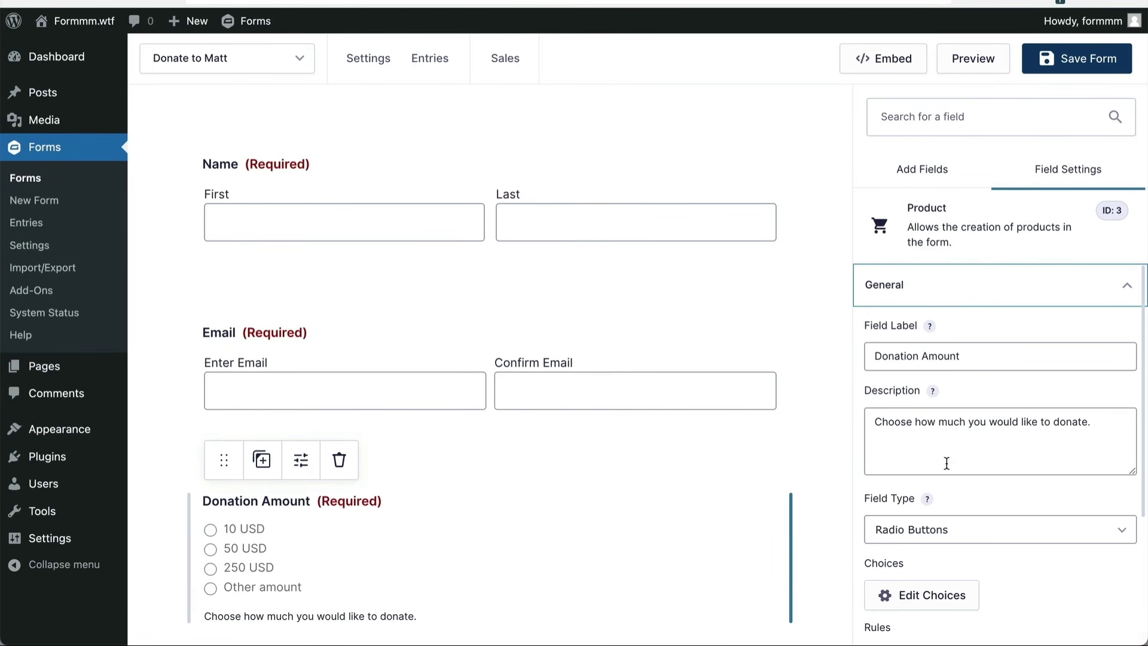
scroll(950, 465, "down", 3)
left_click(942, 395)
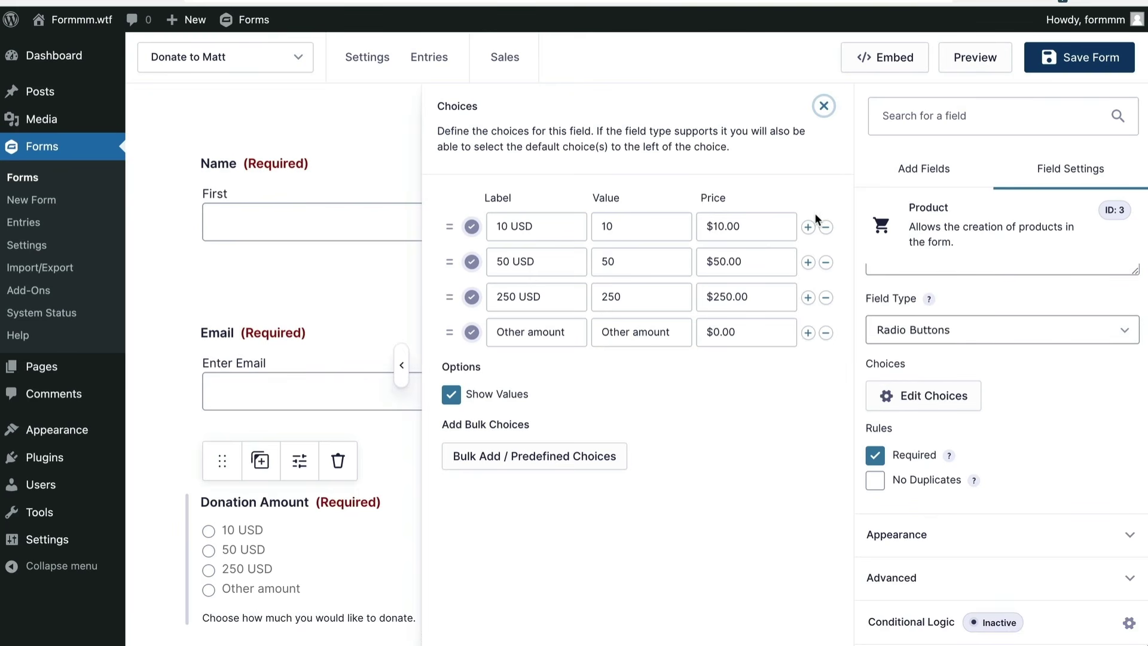
left_click(823, 107)
left_click(495, 481)
scroll(496, 483, "down", 6)
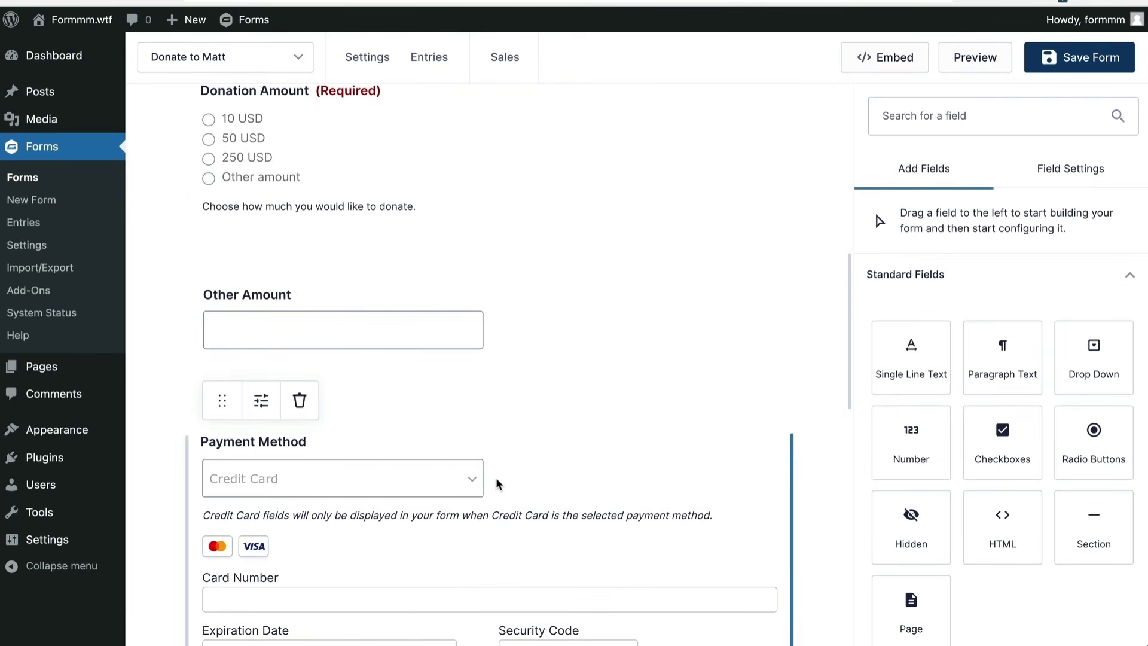
scroll(496, 483, "up", 10)
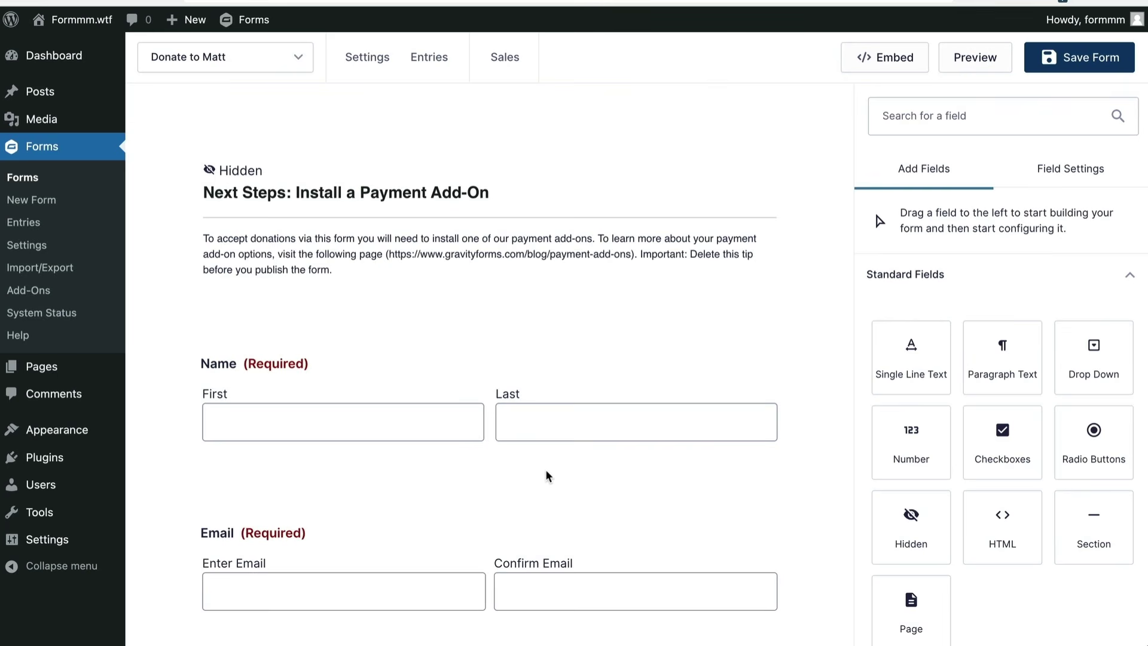
scroll(548, 476, "down", 4)
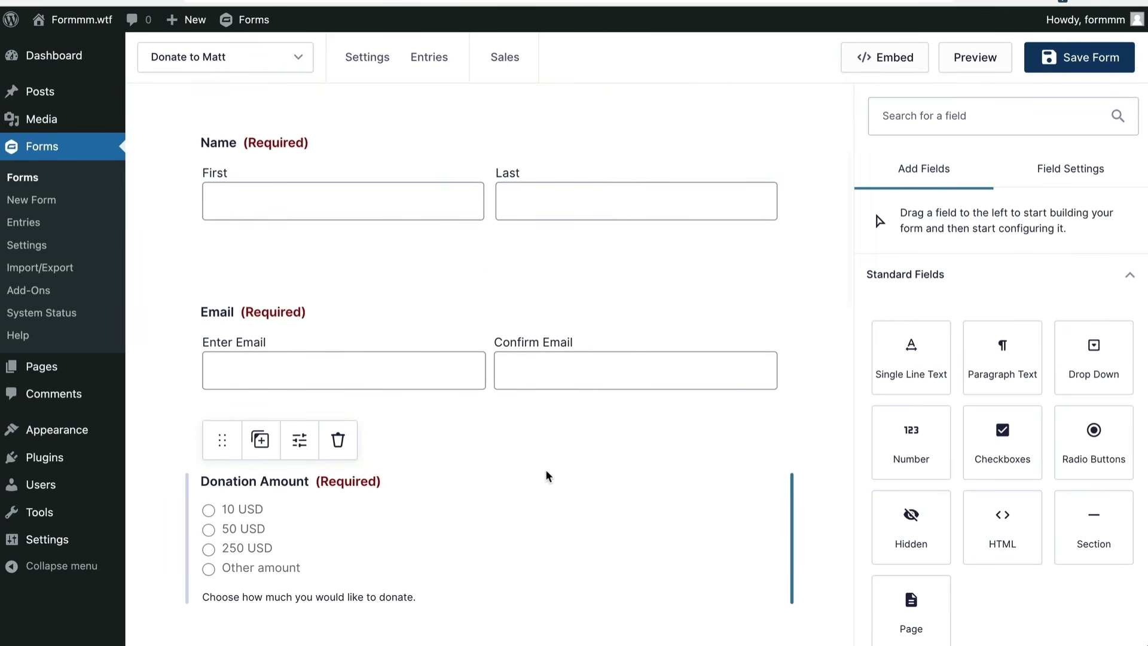